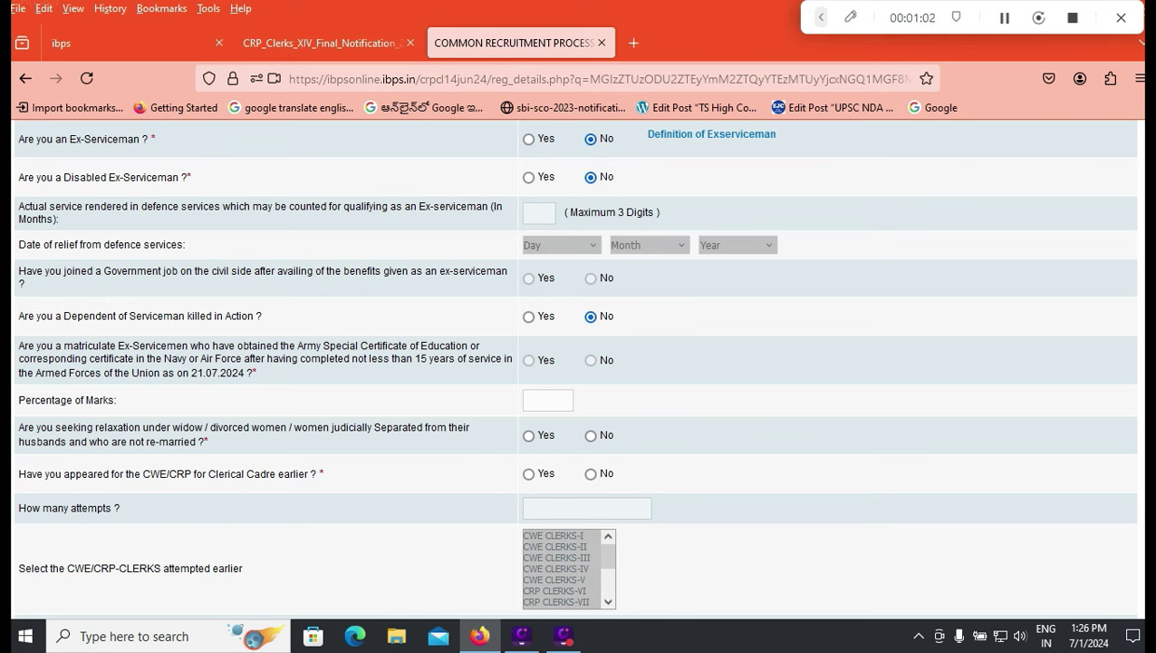
Step: Answer No to the widow/divorced women relaxation question and Yes to having appeared for the CWE/CRP Clerical Cadre earlier
{"action": "left_click", "coordinate": [591, 435]}
{"action": "left_click", "coordinate": [528, 473]}
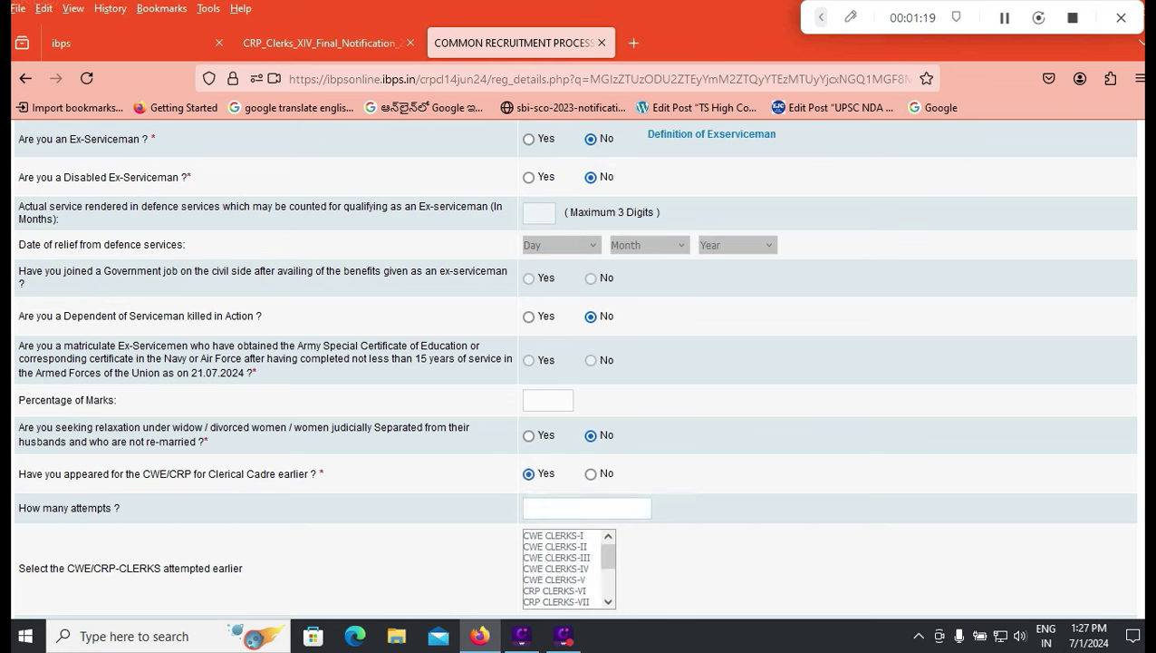
Step: Look through the earlier CWE/CRP-CLERKS exams and set the number of attempts to 2
{"action": "left_click_drag", "start_coordinate": [608, 555], "coordinate": [609, 581]}
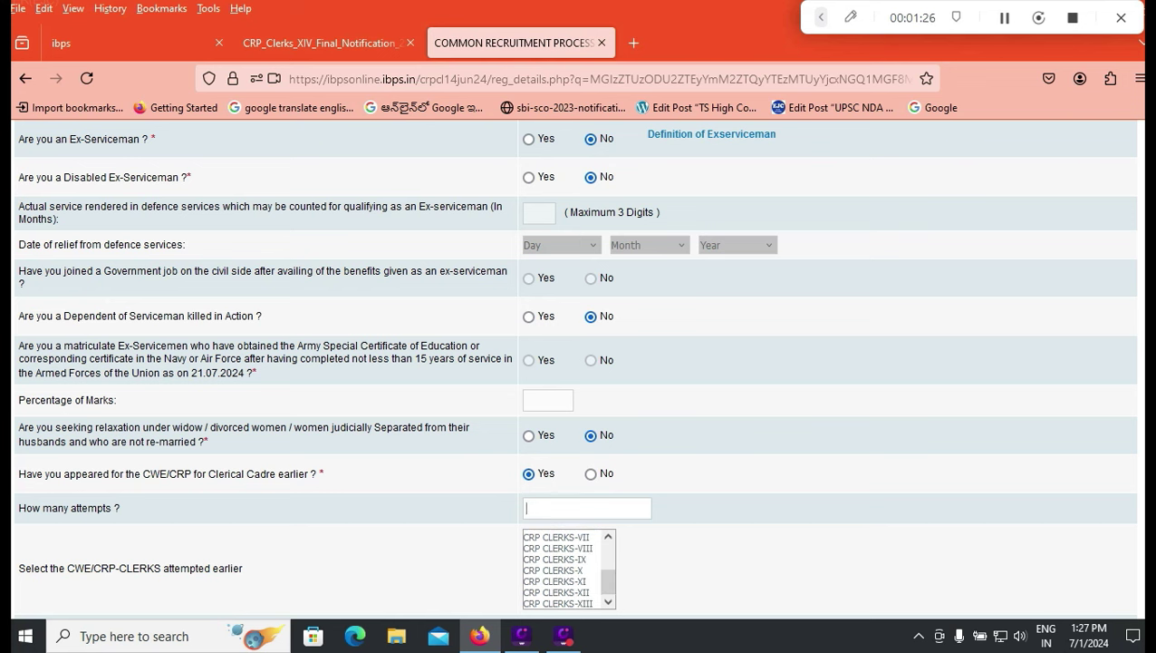
{"action": "type", "text": "1"}
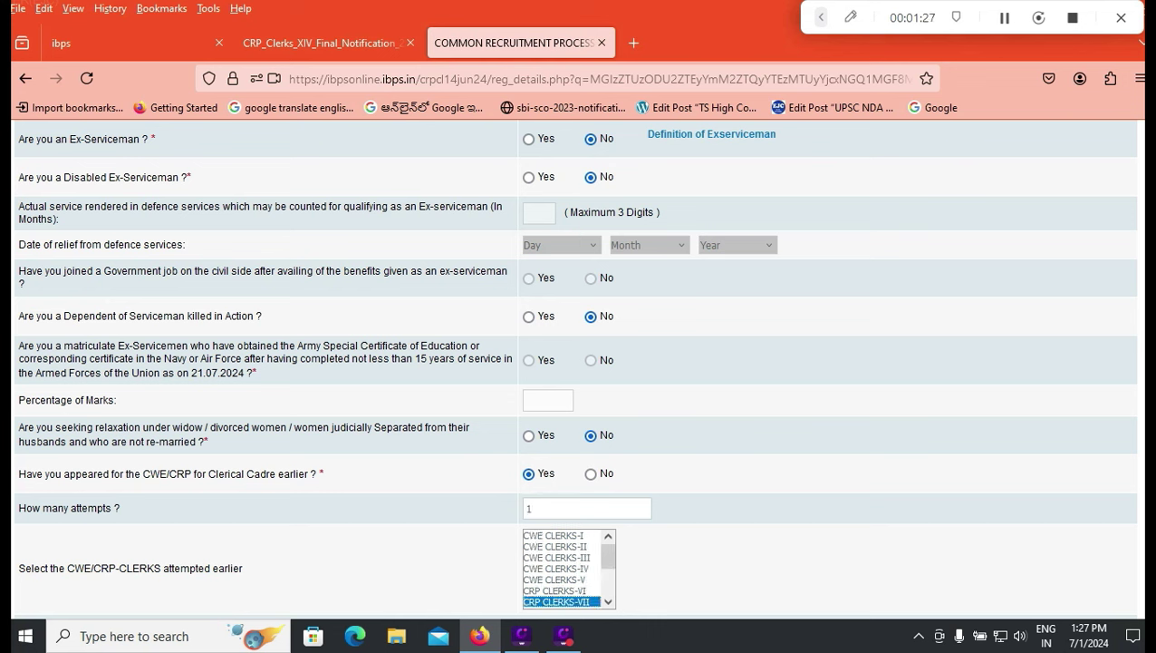
{"action": "key", "text": "ctrl+a"}
{"action": "type", "text": "2"}
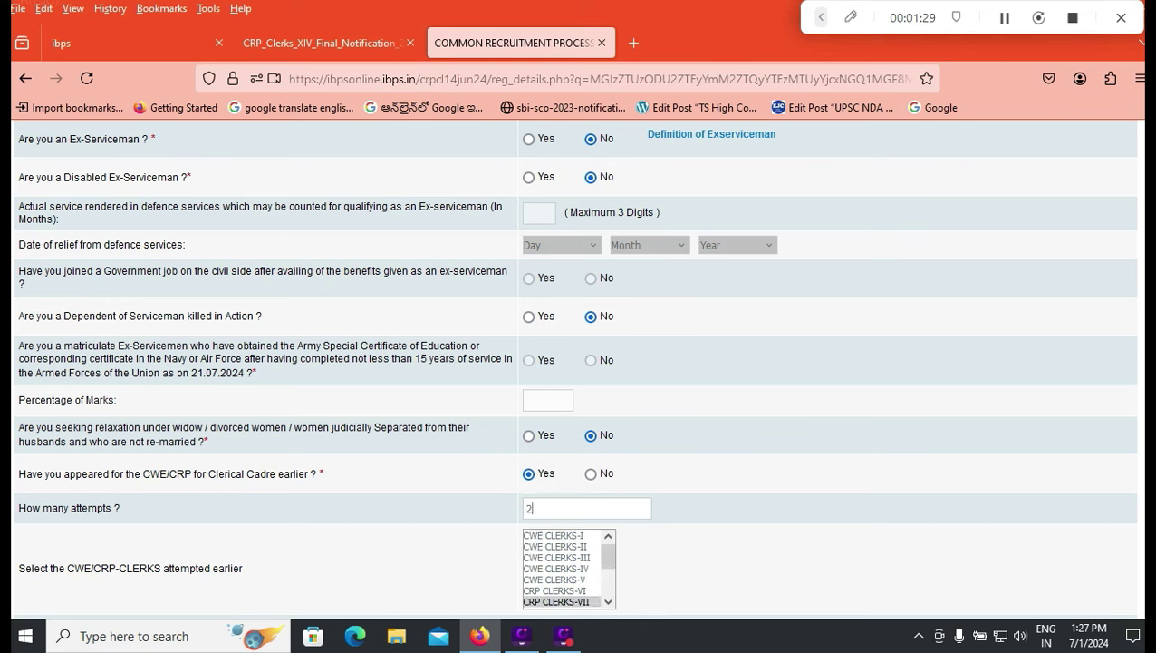
{"action": "key", "text": "Tab"}
Step: Select both CWE CLERKS-I and CRP CLERKS-VI as the exams attempted earlier
{"action": "left_click", "coordinate": [555, 579]}
{"action": "left_click", "coordinate": [557, 601]}
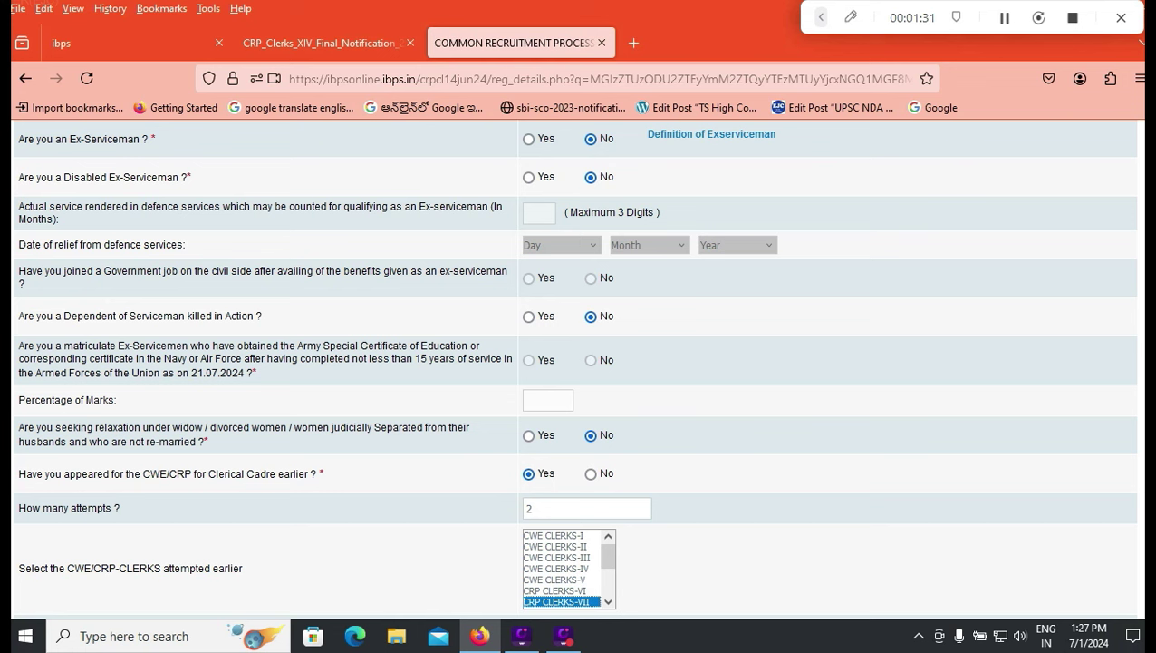
{"action": "left_click", "coordinate": [554, 579]}
{"action": "left_click", "coordinate": [554, 590]}
{"action": "left_click", "coordinate": [554, 535], "text": "ctrl"}
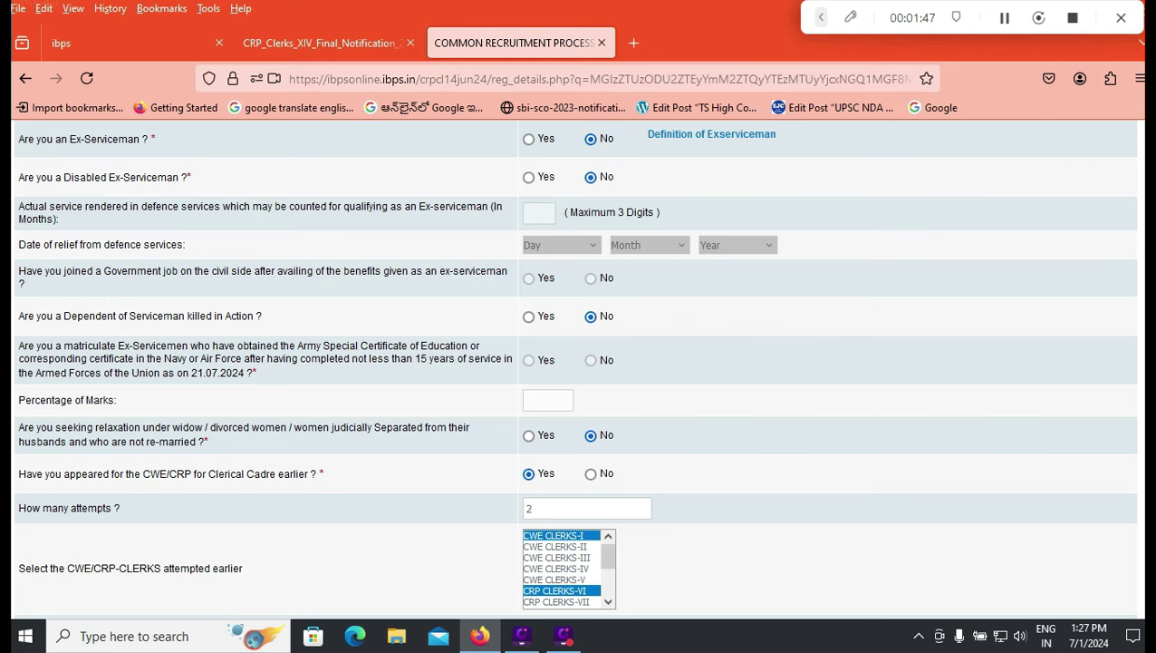
Step: Change the answer on earlier CWE/CRP Clerical Cadre appearance to No and set the nationality to Indian
{"action": "left_click", "coordinate": [591, 473]}
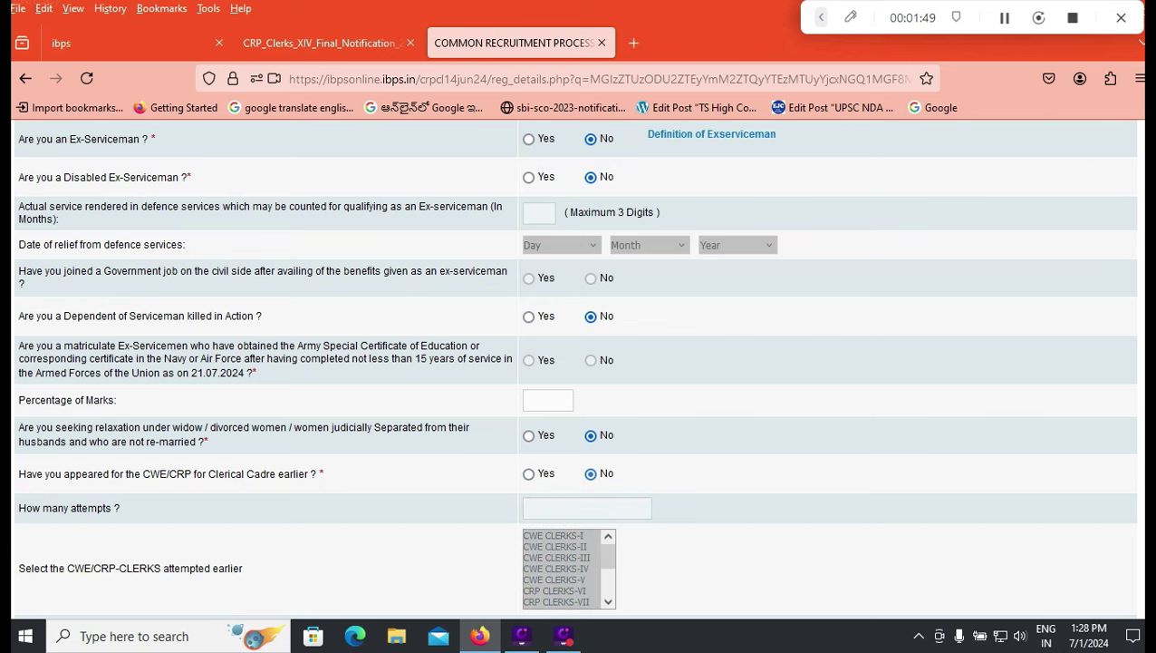
{"action": "scroll", "coordinate": [590, 473], "scroll_direction": "down", "scroll_amount": 4}
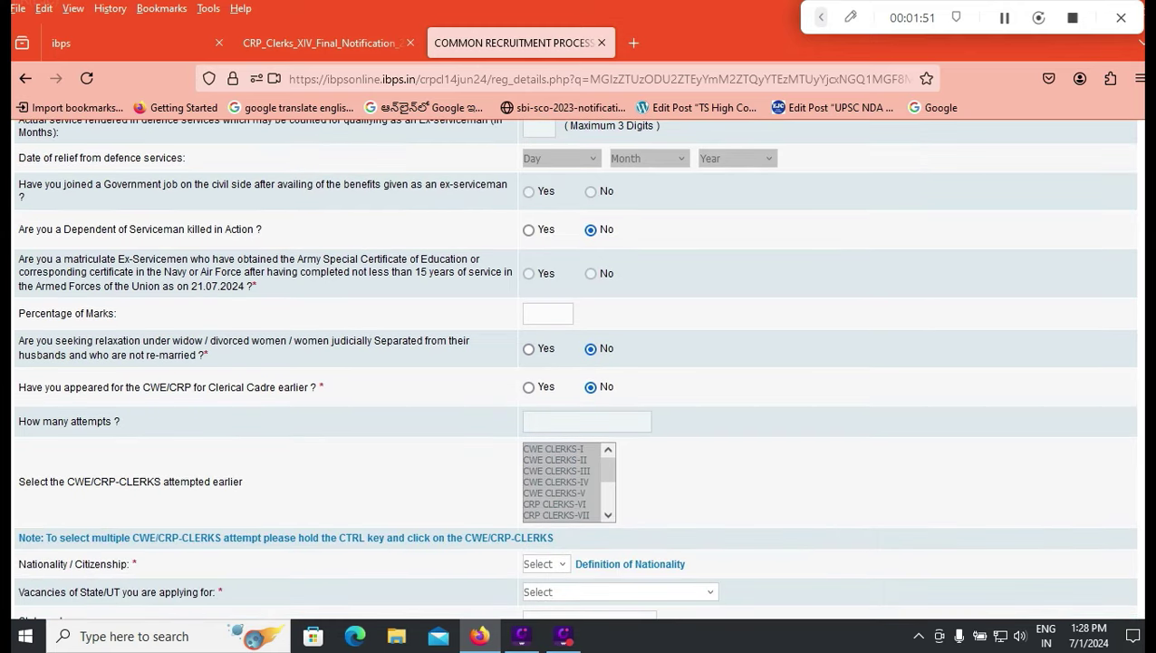
{"action": "scroll", "coordinate": [580, 473], "scroll_direction": "down", "scroll_amount": 2}
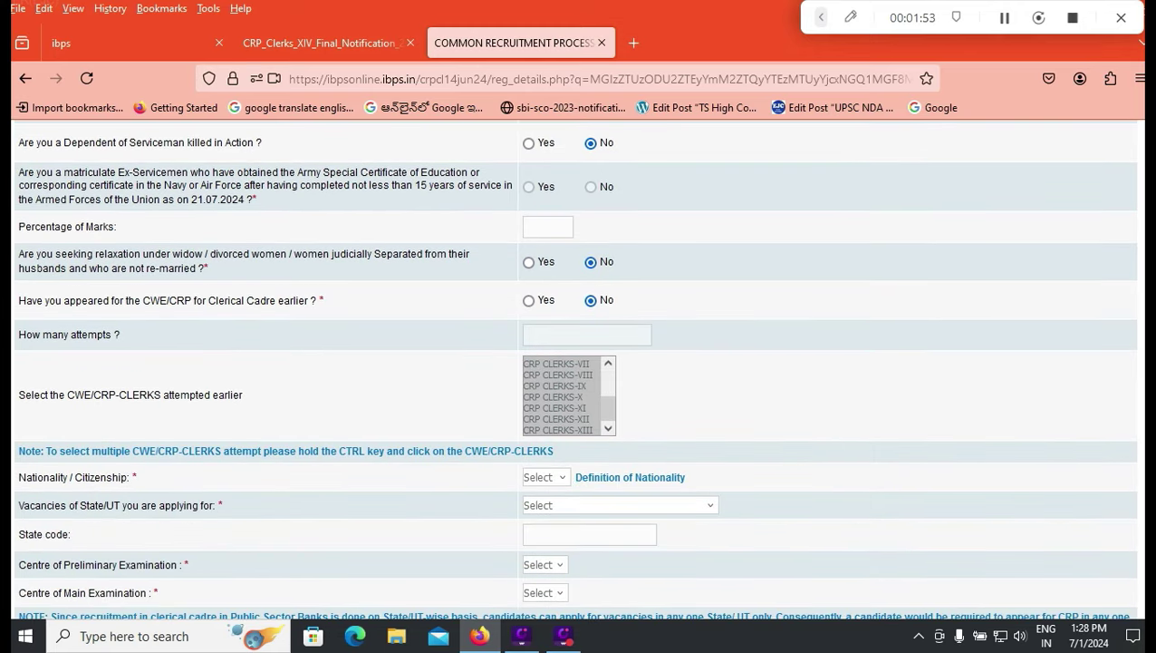
{"action": "left_click", "coordinate": [543, 477]}
{"action": "left_click", "coordinate": [546, 517]}
{"action": "scroll", "coordinate": [577, 363], "scroll_direction": "down", "scroll_amount": 3}
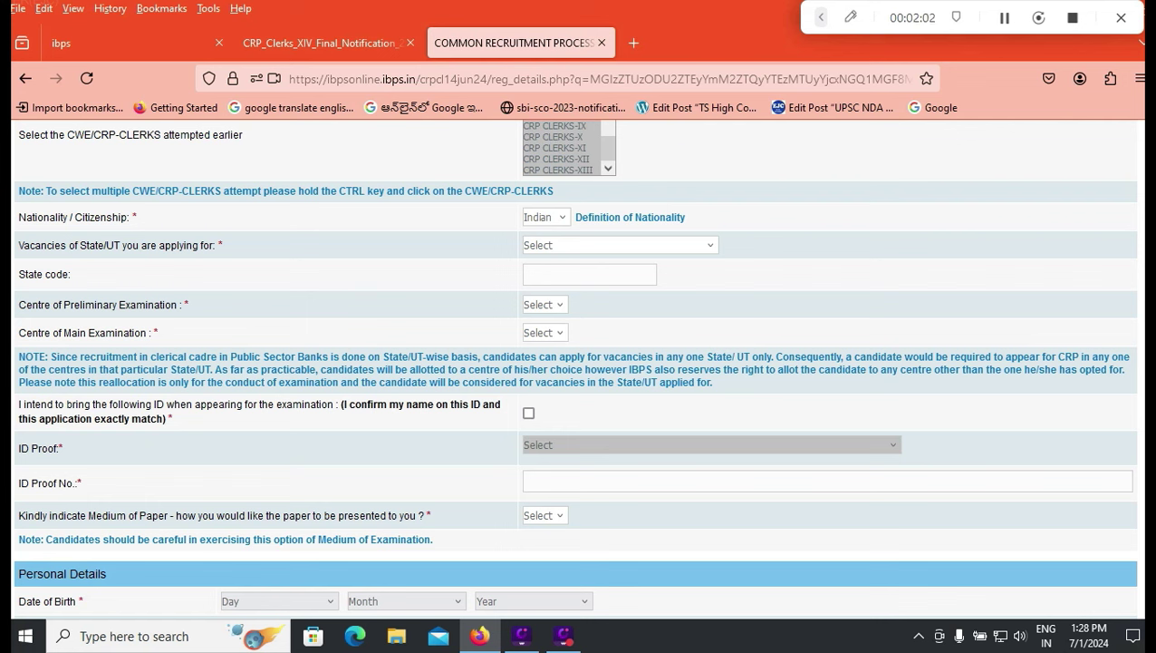
Step: Choose Andhra Pradesh as the State/UT for vacancies and check the local language rule in the notification PDF
{"action": "left_click", "coordinate": [620, 245]}
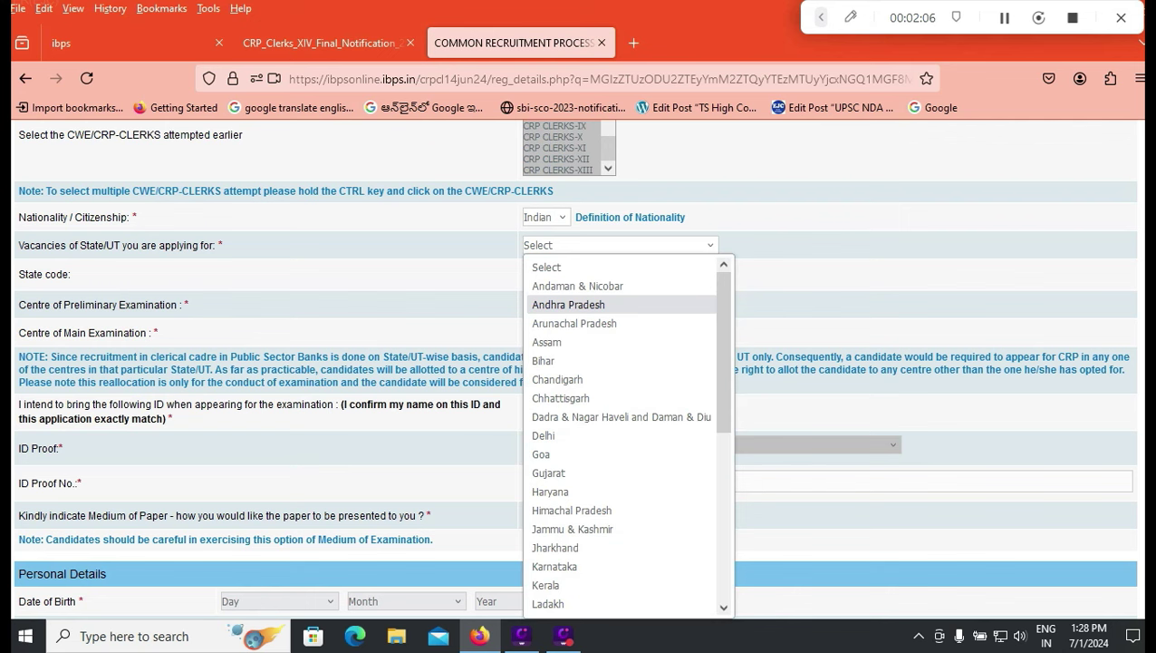
{"action": "key", "text": "Return"}
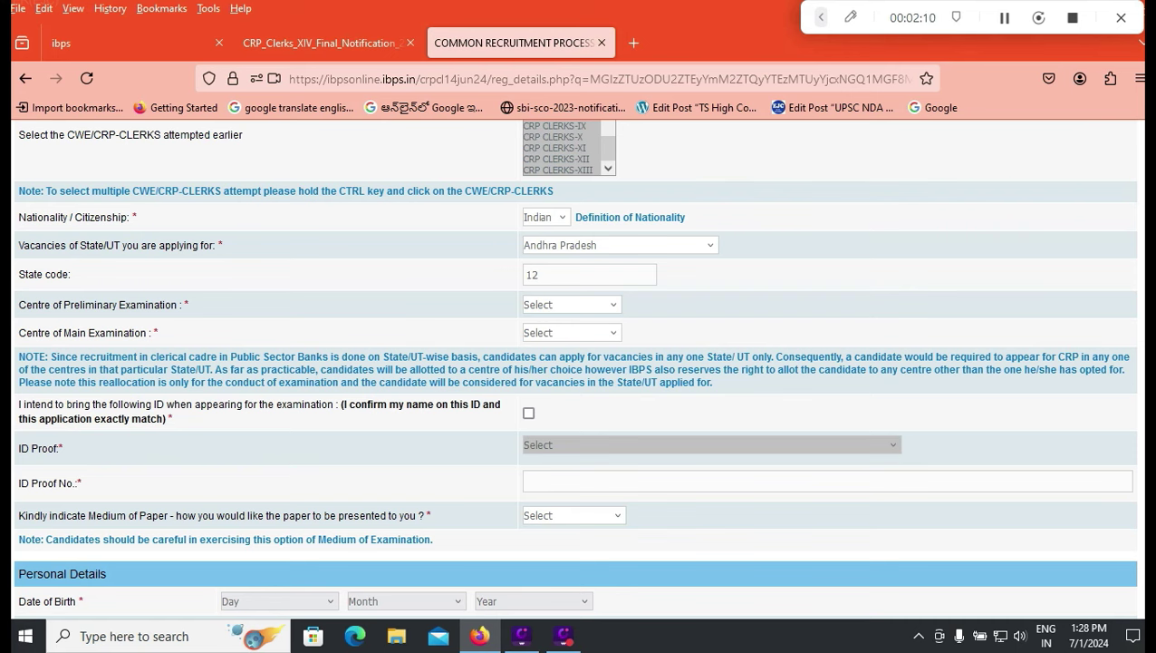
{"action": "left_click", "coordinate": [321, 42]}
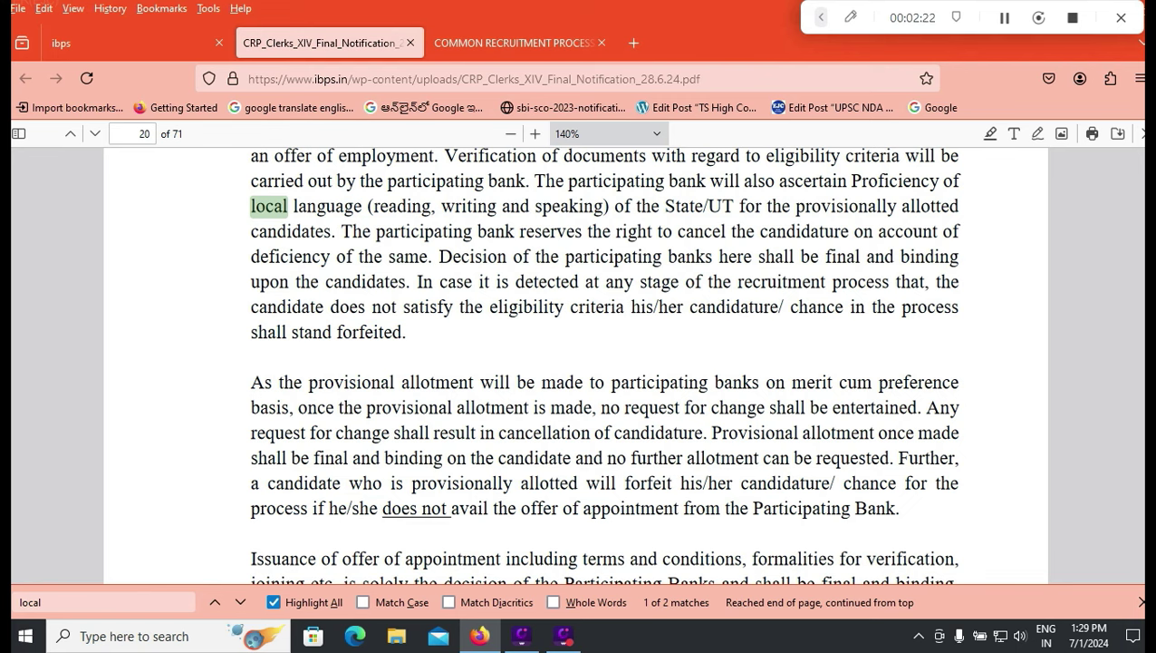
{"action": "key", "text": "ctrl+Tab"}
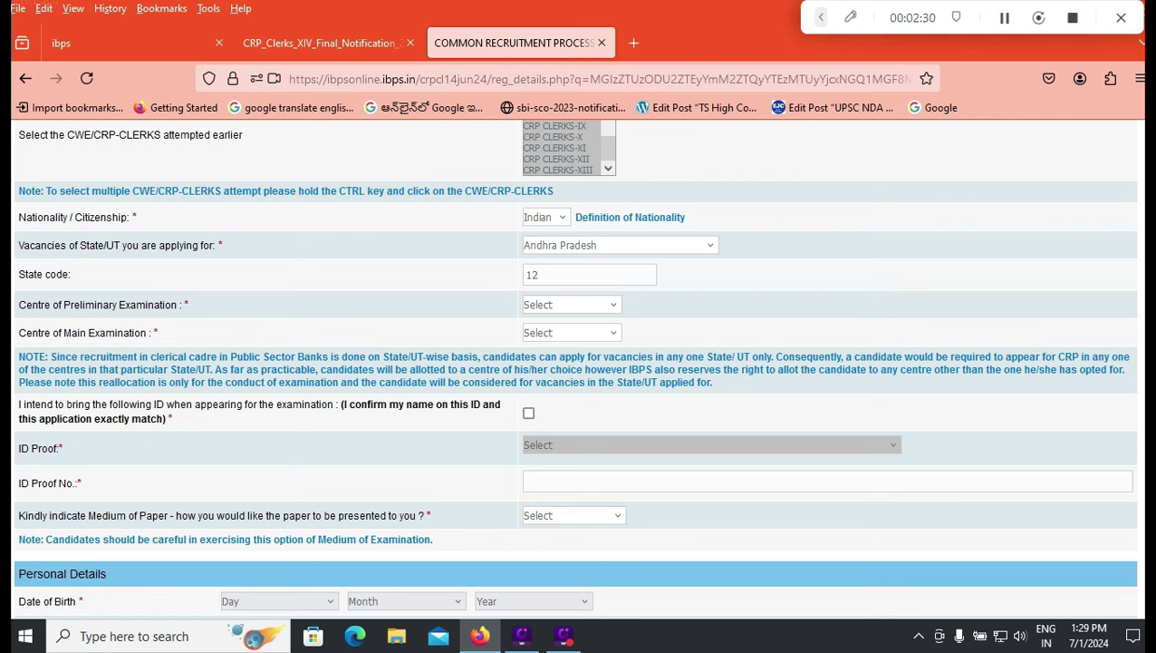
Step: Review the preliminary examination centres offered for Andhra Pradesh
{"action": "left_click", "coordinate": [571, 305]}
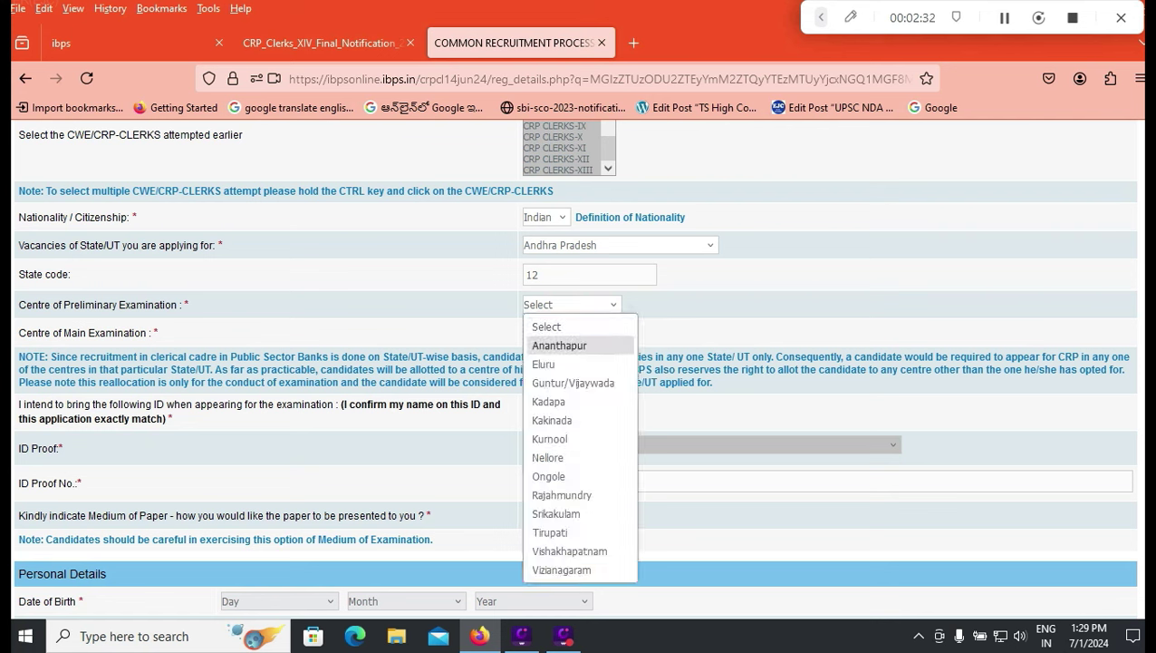
{"action": "key", "text": "Down"}
{"action": "key", "text": "Down"}
{"action": "key", "text": "Down"}
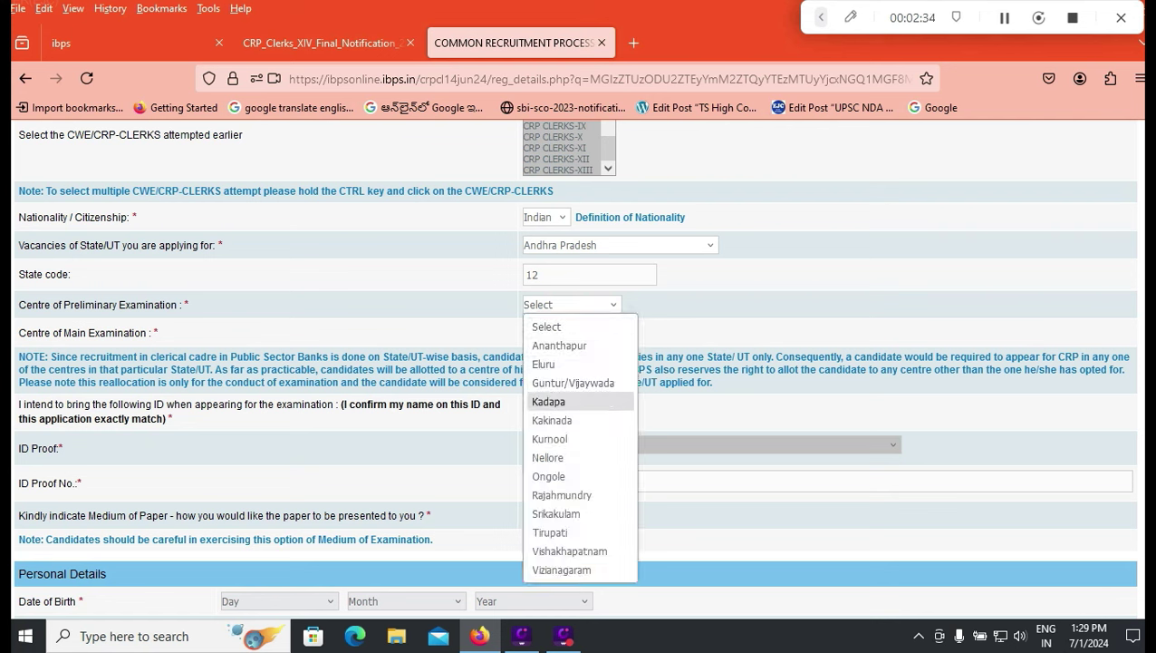
{"action": "key", "text": "Down"}
{"action": "key", "text": "Down"}
{"action": "key", "text": "Down"}
{"action": "key", "text": "Down"}
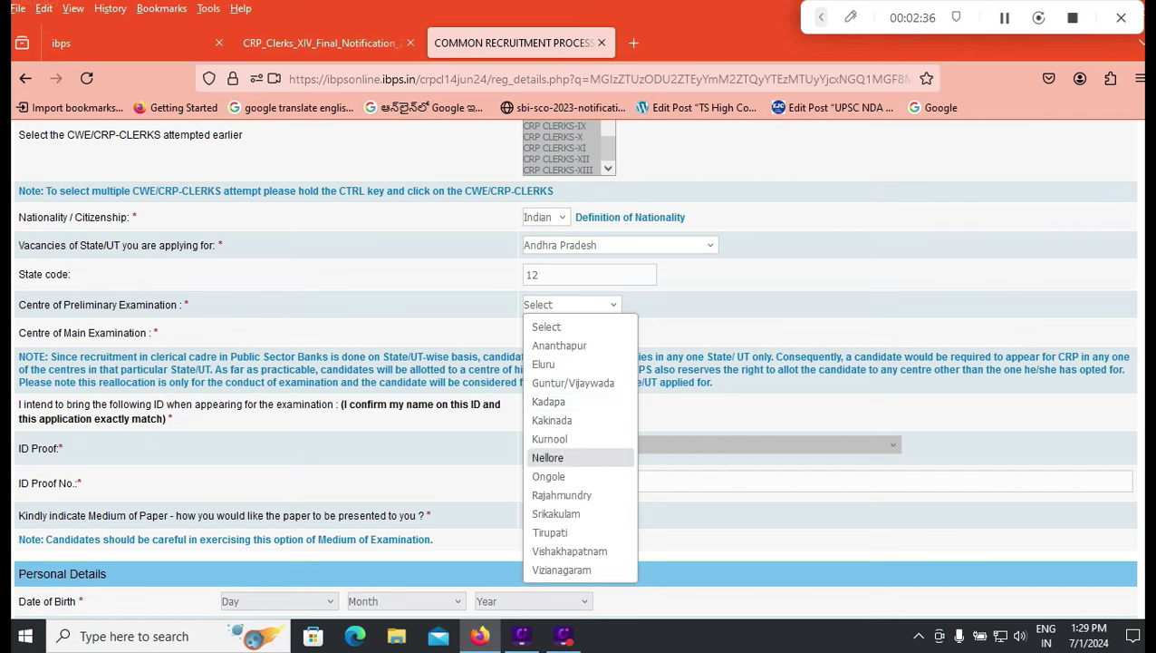
{"action": "key", "text": "Down"}
{"action": "key", "text": "Down"}
{"action": "key", "text": "Down"}
{"action": "key", "text": "Down"}
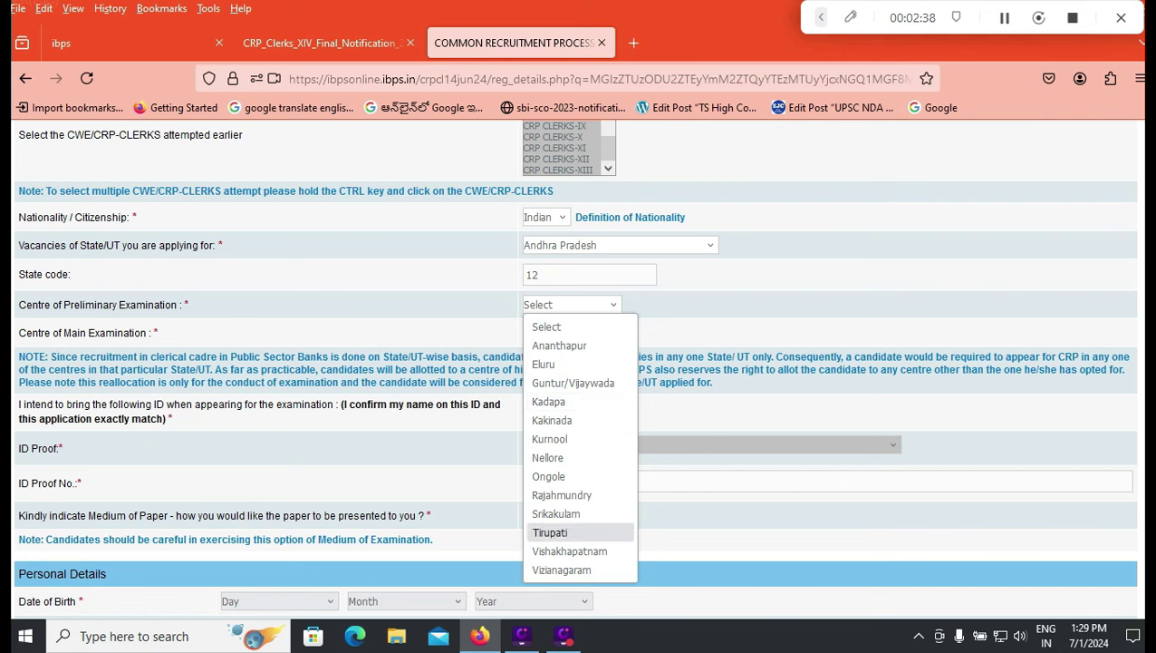
{"action": "key", "text": "Down"}
{"action": "key", "text": "Home"}
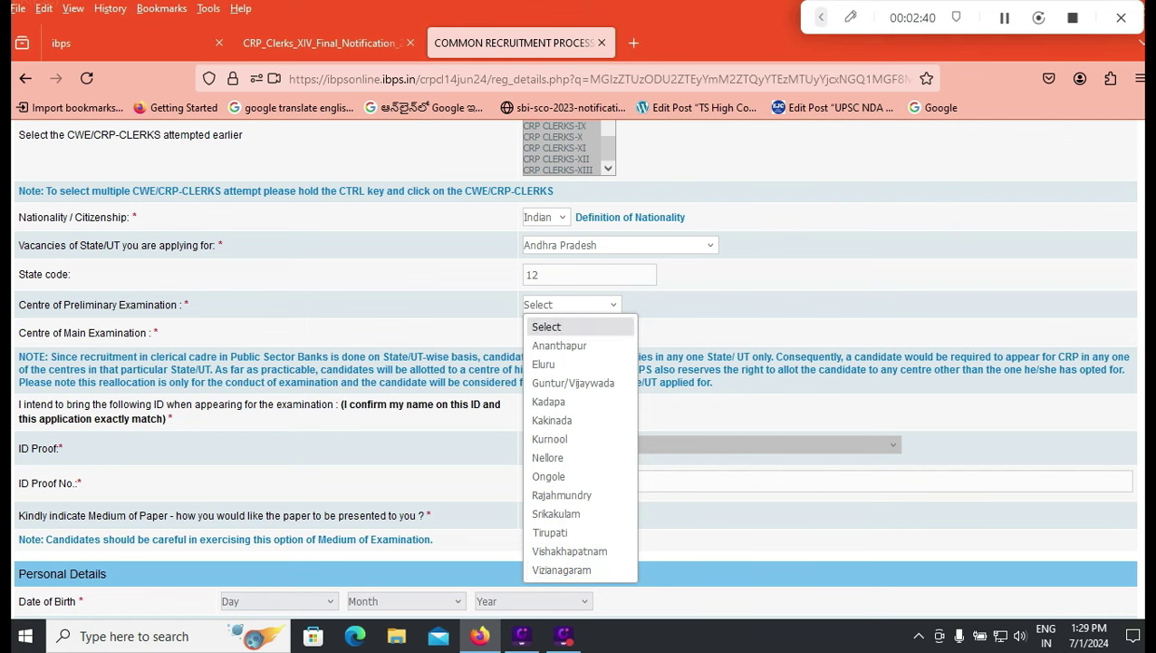
Step: Change the vacancy State/UT to Telangana and check its preliminary examination centres
{"action": "left_click", "coordinate": [619, 244]}
{"action": "scroll", "coordinate": [619, 363], "scroll_direction": "down", "scroll_amount": 6}
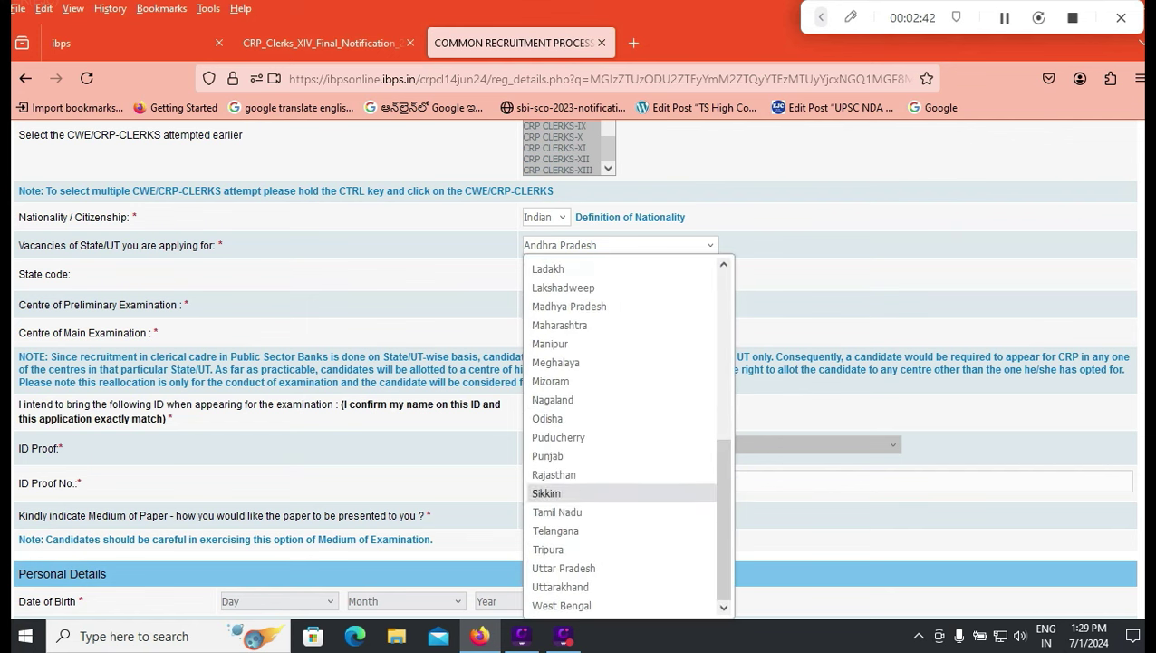
{"action": "key", "text": "Up"}
{"action": "key", "text": "Up"}
{"action": "key", "text": "Down"}
{"action": "key", "text": "Down"}
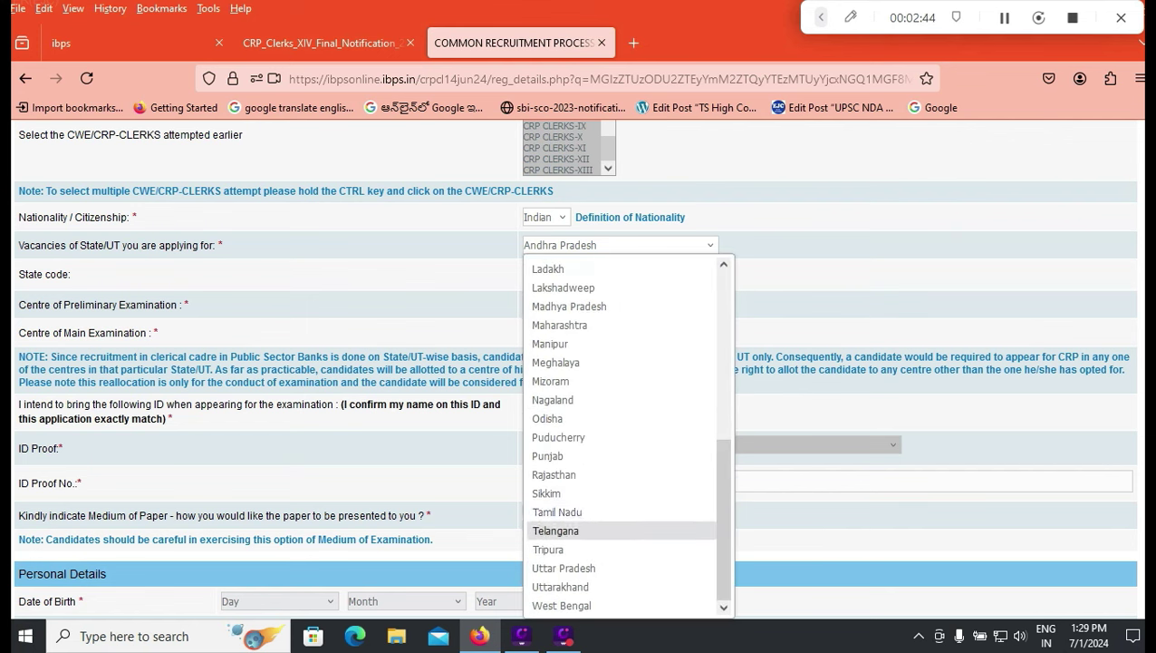
{"action": "key", "text": "Escape"}
{"action": "left_click", "coordinate": [571, 305]}
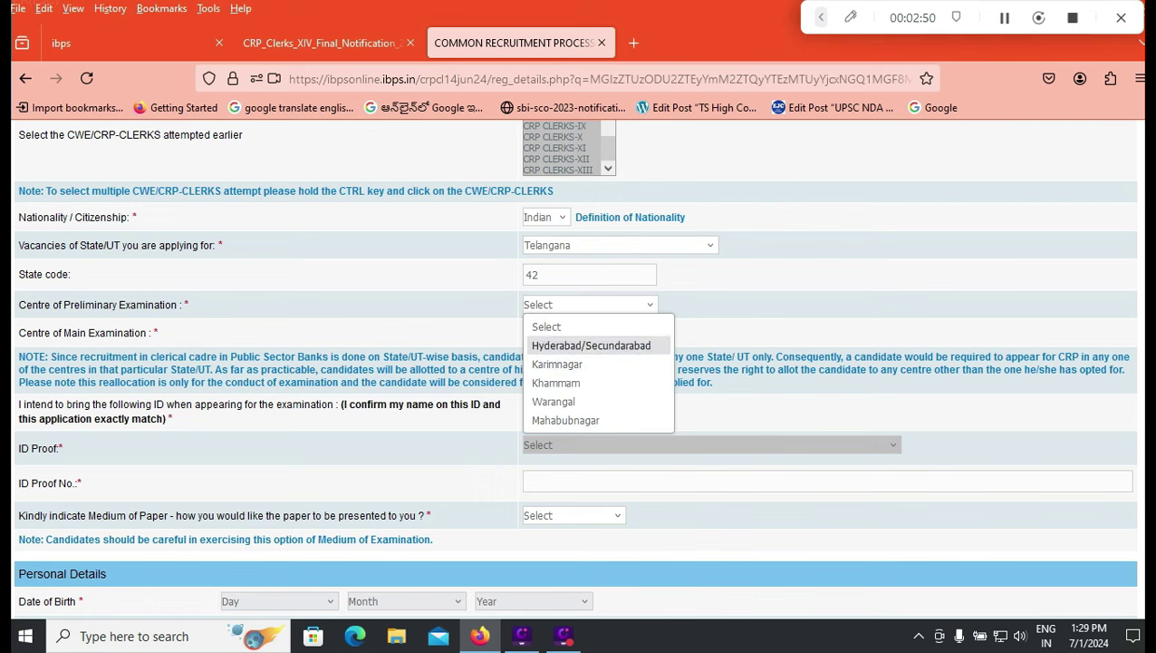
Step: Set the vacancy State/UT back to Andhra Pradesh
{"action": "left_click", "coordinate": [619, 245]}
{"action": "scroll", "coordinate": [619, 381], "scroll_direction": "up", "scroll_amount": 2}
{"action": "key", "text": "a"}
{"action": "key", "text": "a"}
{"action": "key", "text": "Up"}
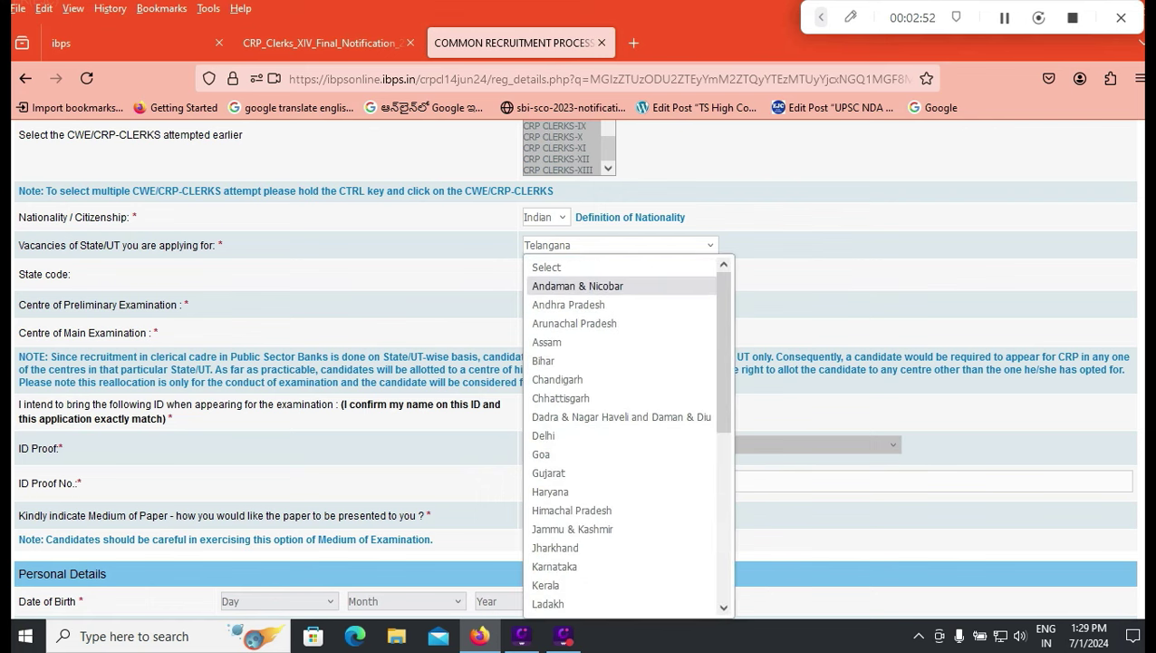
{"action": "key", "text": "Down"}
{"action": "key", "text": "Return"}
Step: Choose Tirupati as the centre of preliminary examination
{"action": "key", "text": "Tab"}
{"action": "key", "text": "alt+Down"}
{"action": "key", "text": "Down"}
{"action": "key", "text": "Down"}
{"action": "key", "text": "Down"}
{"action": "key", "text": "Down"}
{"action": "key", "text": "Down"}
{"action": "key", "text": "Down"}
{"action": "key", "text": "Down"}
{"action": "key", "text": "Down"}
{"action": "key", "text": "Down"}
{"action": "key", "text": "Down"}
{"action": "key", "text": "Down"}
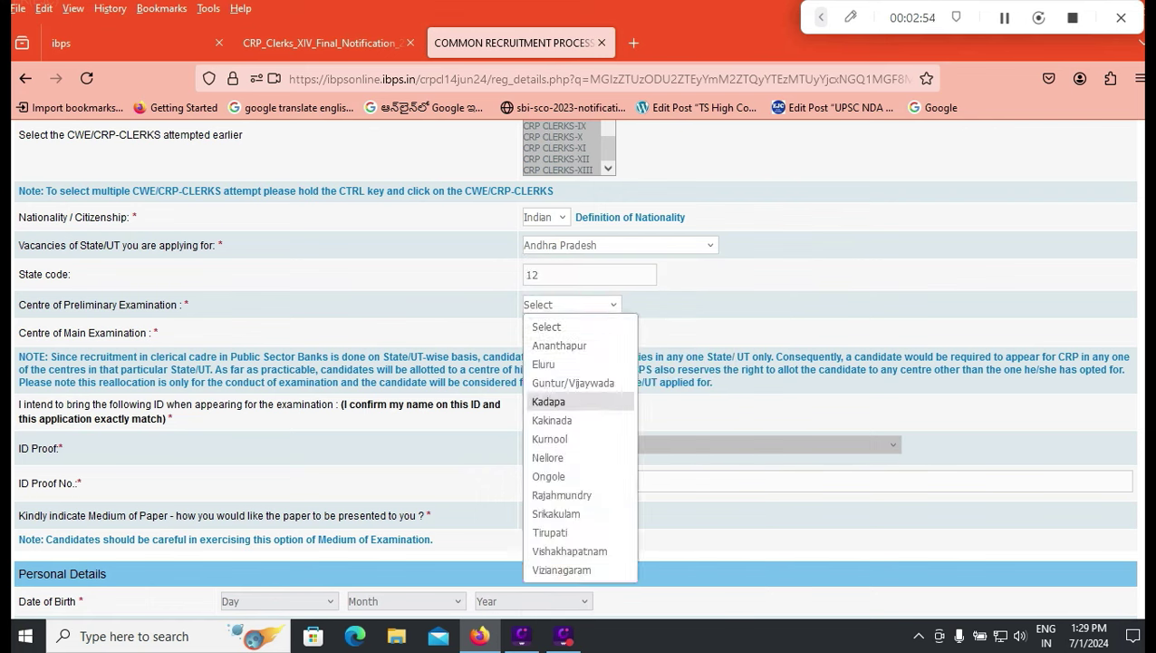
{"action": "key", "text": "Return"}
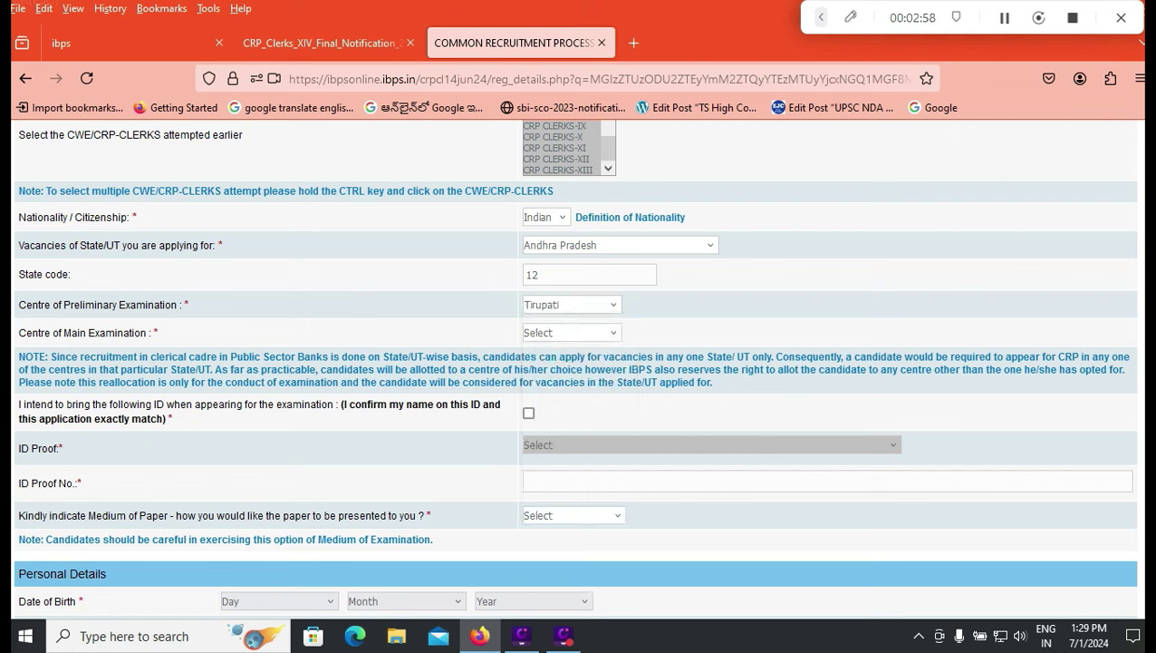
Step: Review the main examination centres offered for Andhra Pradesh
{"action": "key", "text": "Tab"}
{"action": "key", "text": "alt+Down"}
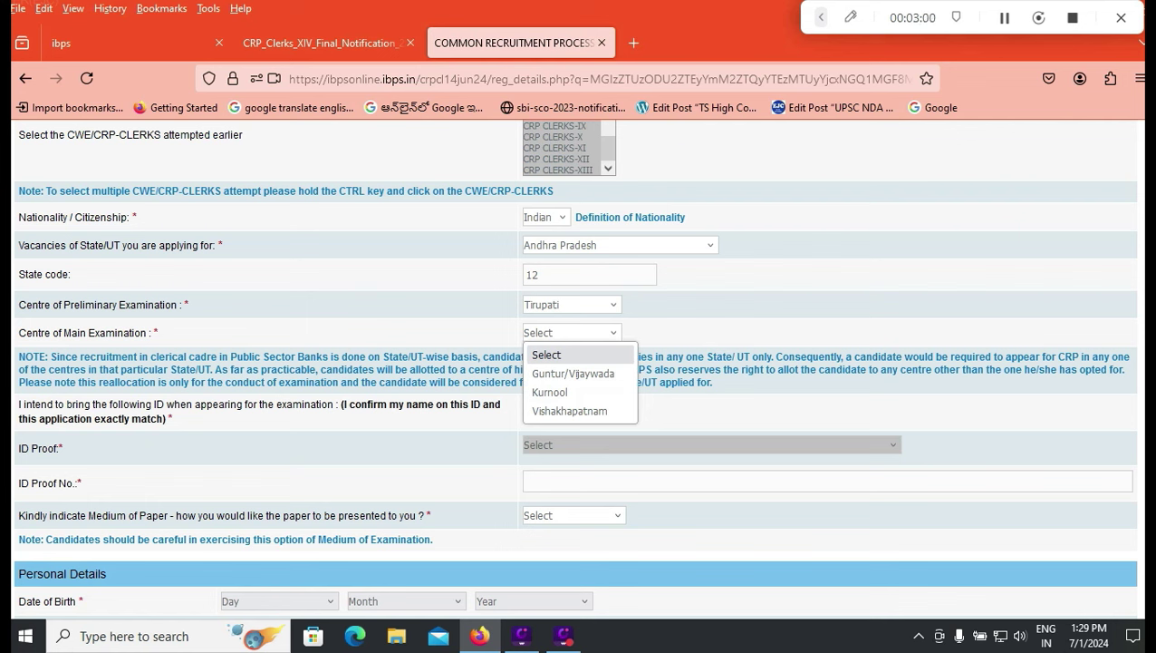
{"action": "key", "text": "Down"}
{"action": "key", "text": "Down"}
{"action": "key", "text": "Up"}
{"action": "key", "text": "Down"}
{"action": "key", "text": "Down"}
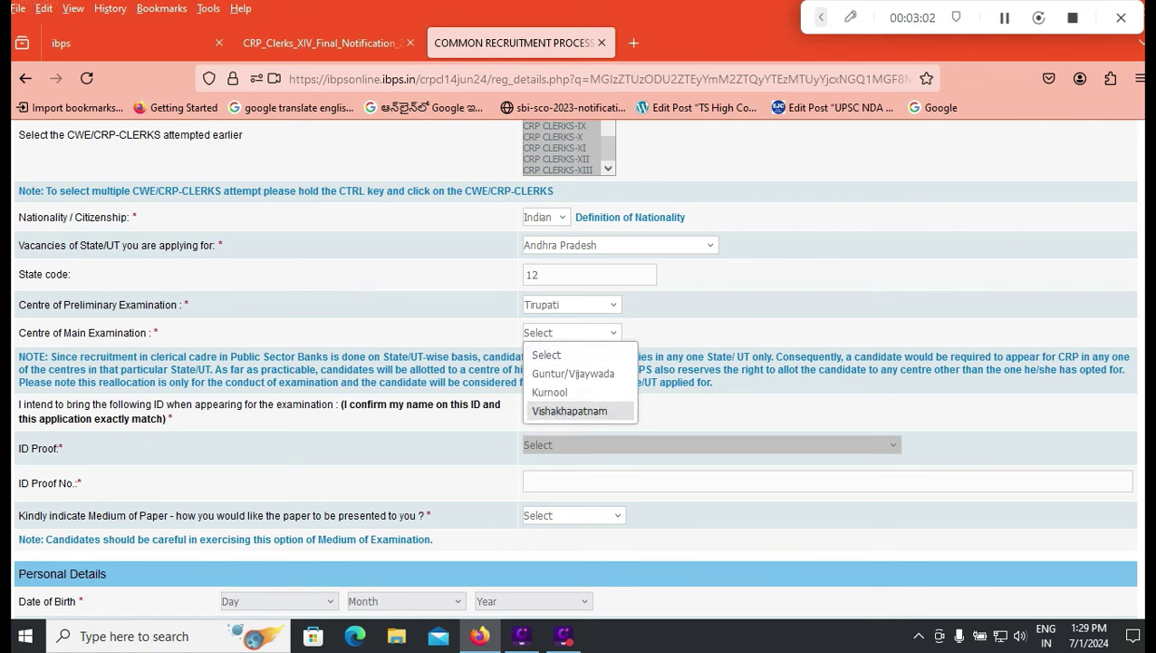
{"action": "key", "text": "Home"}
Step: Choose Telangana as the State/UT for the vacancies being applied for
{"action": "left_click", "coordinate": [619, 245]}
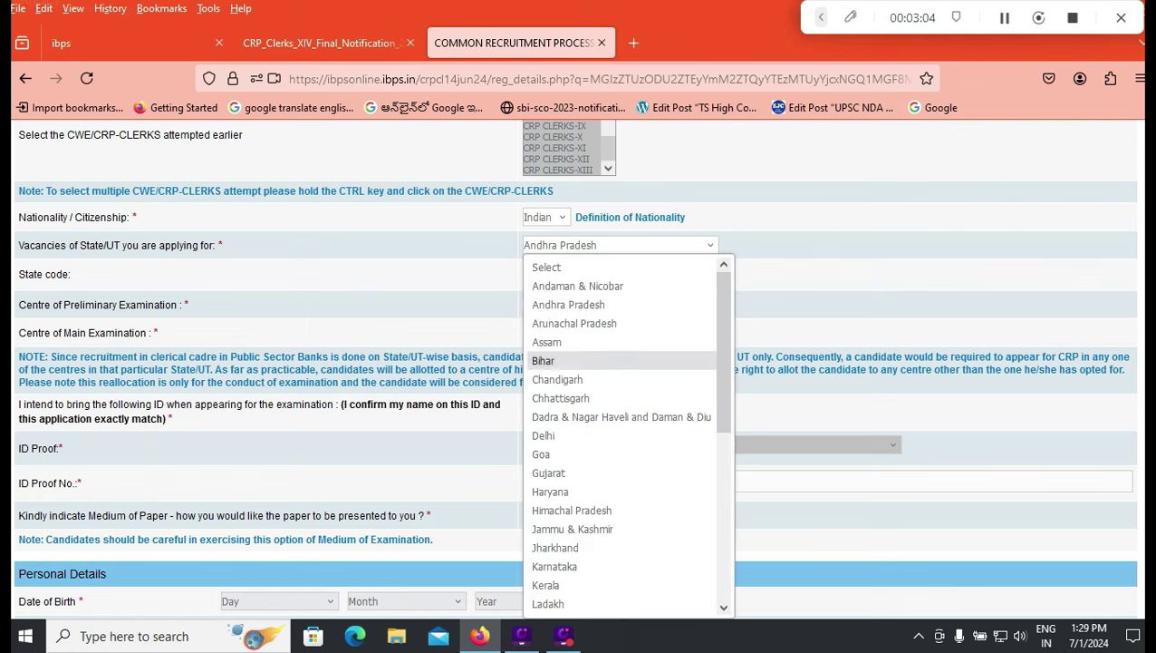
{"action": "scroll", "coordinate": [620, 398], "scroll_direction": "down", "scroll_amount": 5}
{"action": "key", "text": "Return"}
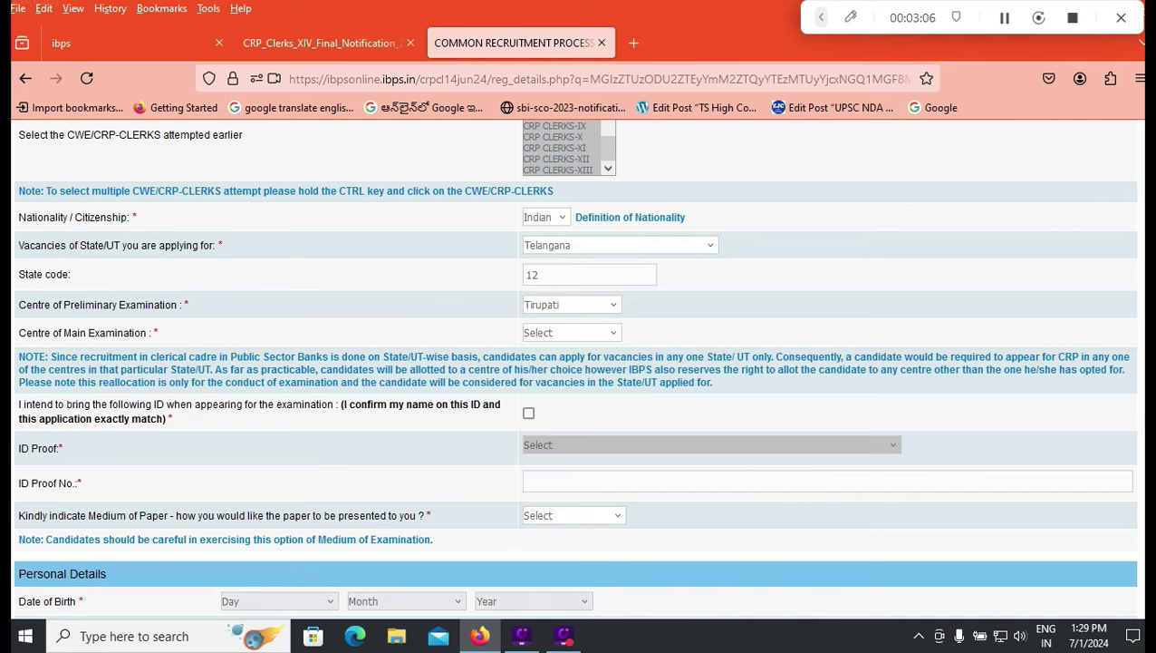
Step: Review the preliminary and main examination centres offered for Telangana, leaving both fields unselected
{"action": "left_click", "coordinate": [589, 305]}
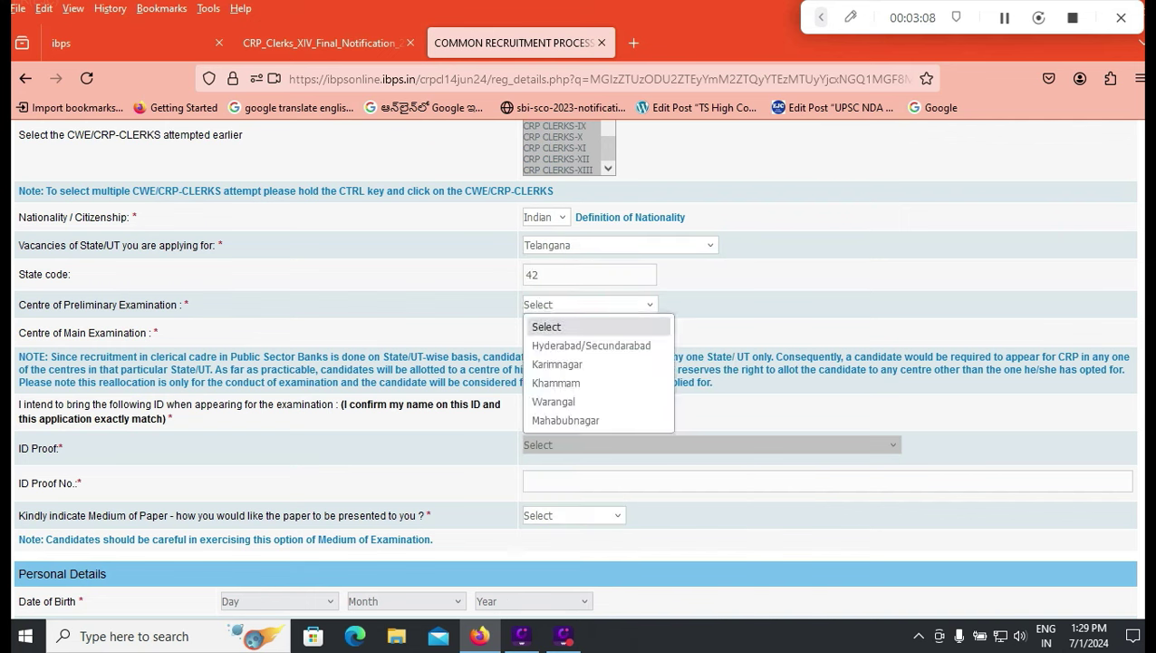
{"action": "key", "text": "Escape"}
{"action": "left_click", "coordinate": [589, 333]}
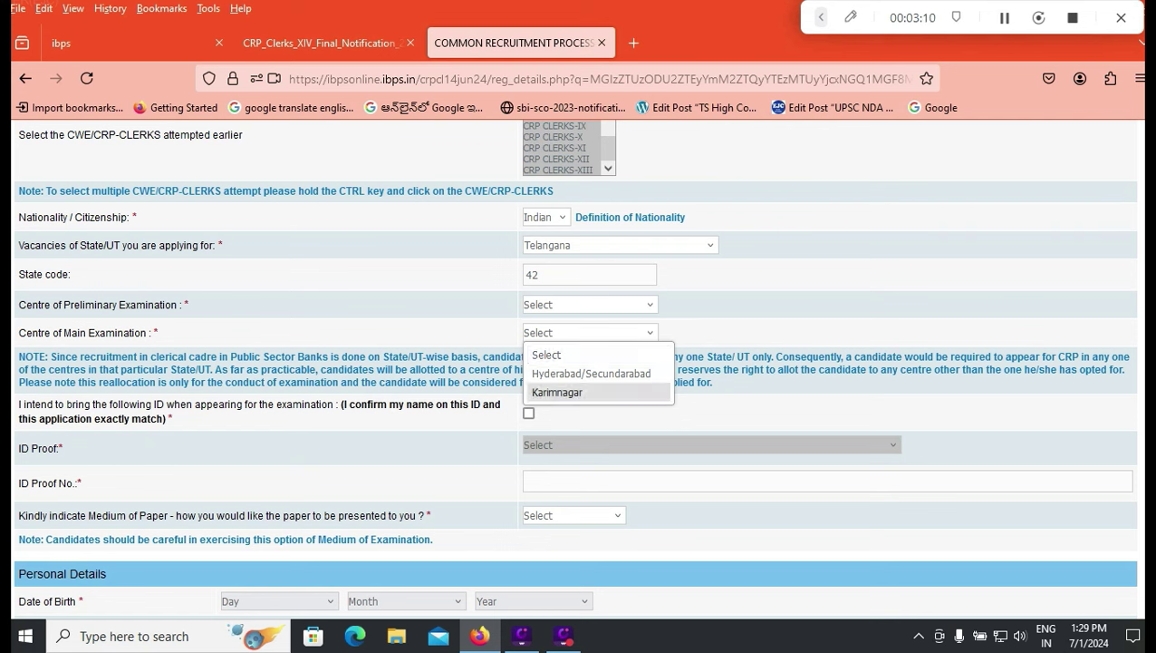
{"action": "key", "text": "Up"}
{"action": "key", "text": "Down"}
{"action": "key", "text": "Up"}
{"action": "key", "text": "Up"}
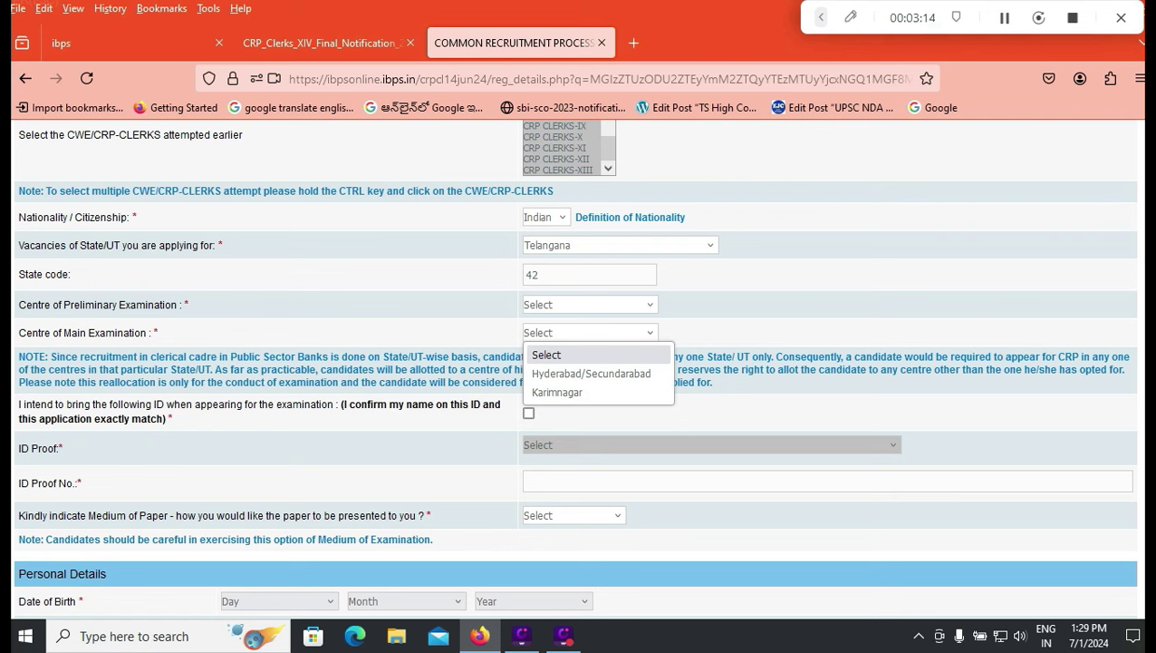
{"action": "key", "text": "Return"}
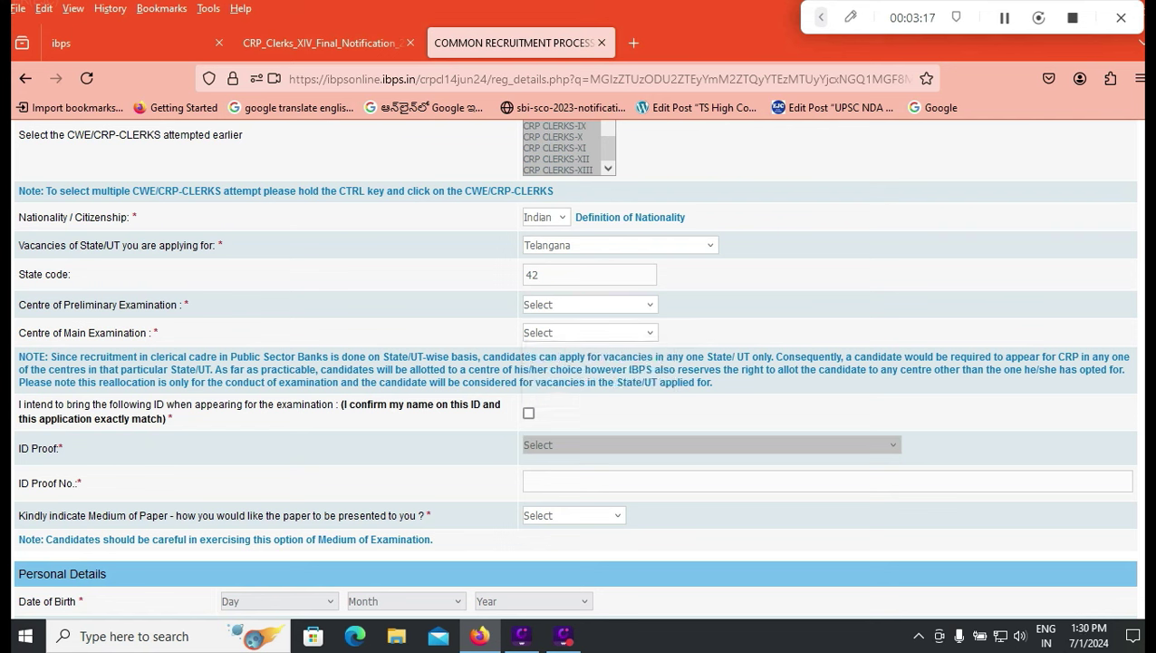
Step: Confirm the declaration about bringing a matching ID to the examination, and choose PAN Card as the ID proof
{"action": "key", "text": "Tab"}
{"action": "key", "text": "space"}
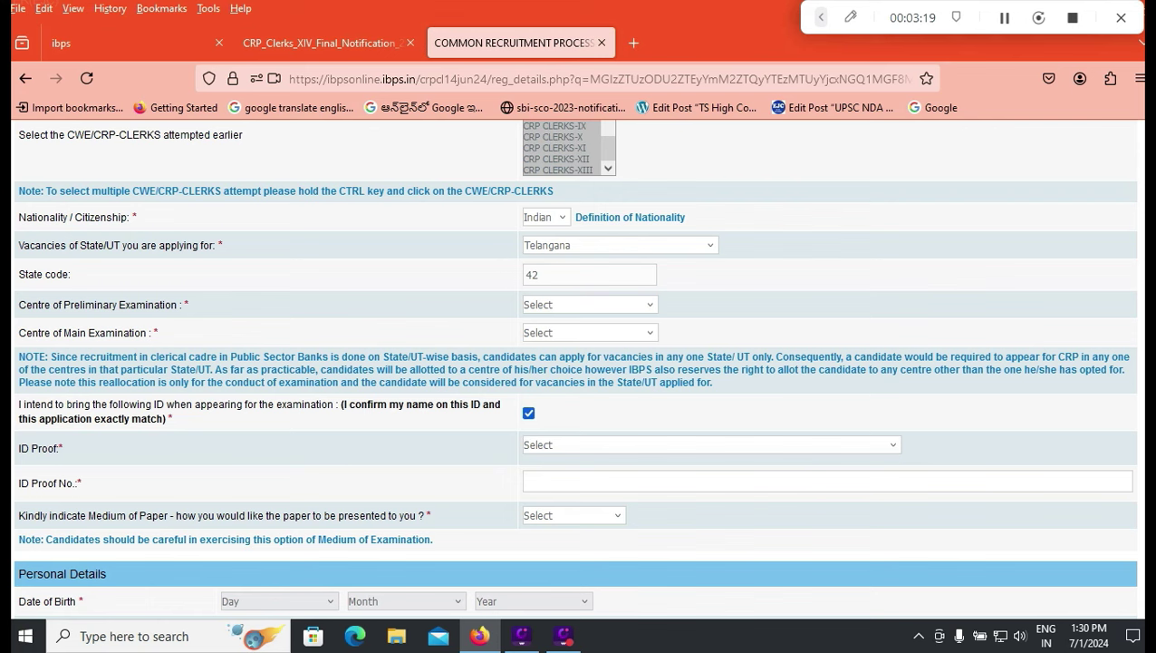
{"action": "left_click", "coordinate": [711, 444]}
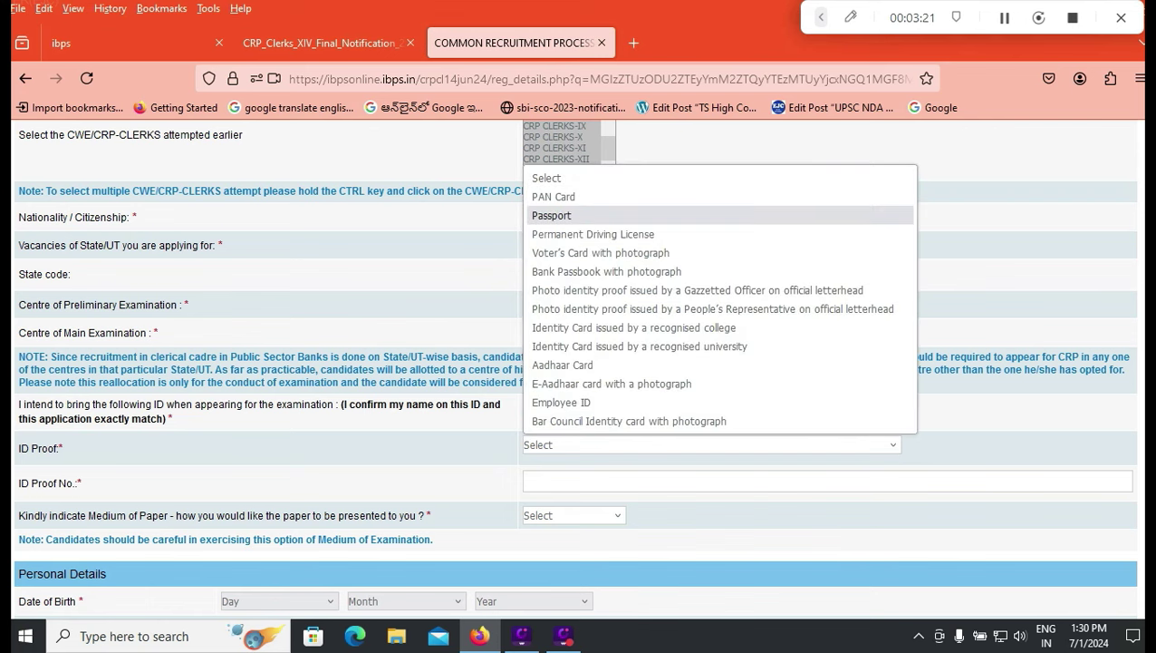
{"action": "key", "text": "Down"}
{"action": "key", "text": "Down"}
{"action": "key", "text": "Up"}
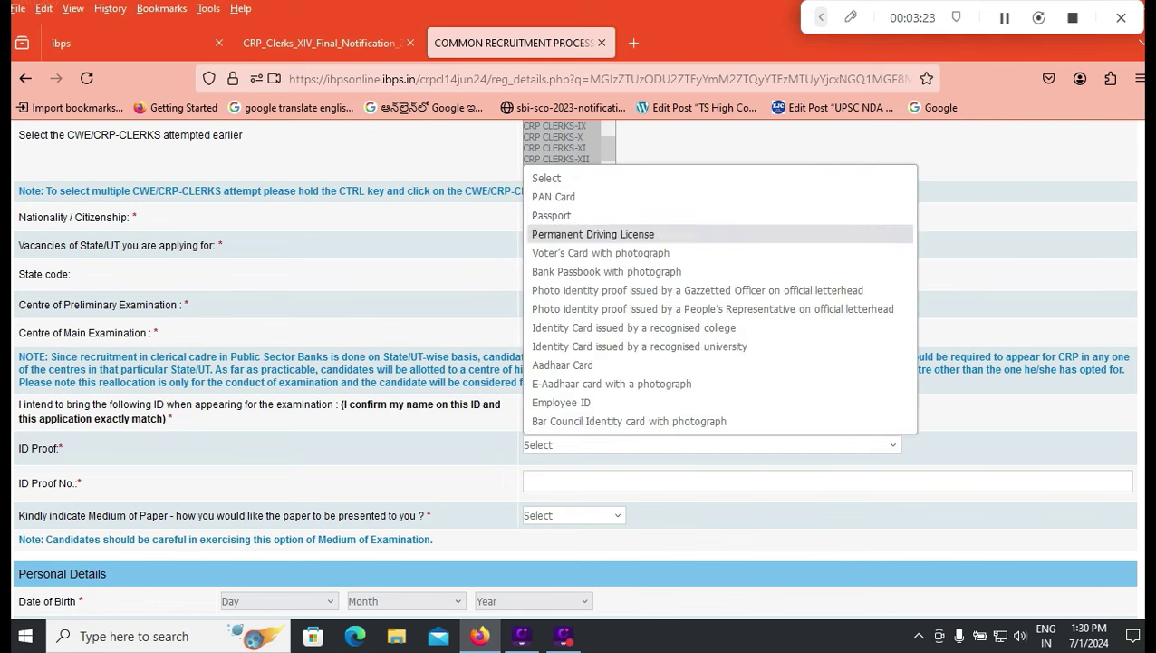
{"action": "key", "text": "Down"}
{"action": "key", "text": "Down"}
{"action": "key", "text": "Down"}
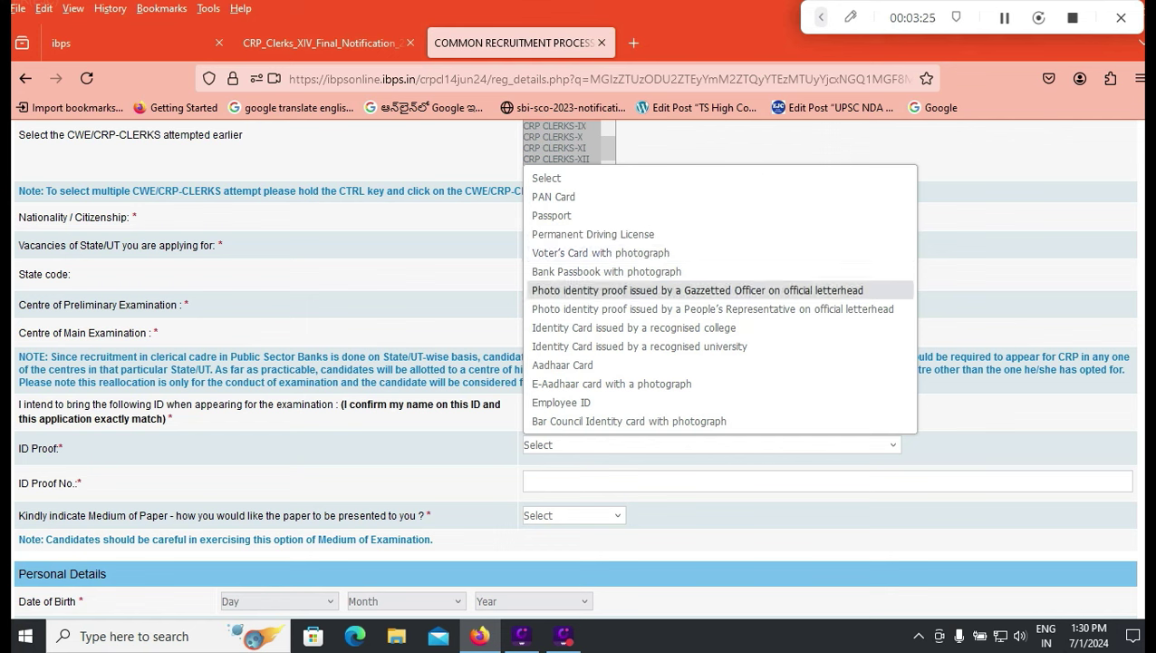
{"action": "key", "text": "Down"}
{"action": "key", "text": "Up"}
{"action": "key", "text": "Down"}
{"action": "key", "text": "Up"}
{"action": "key", "text": "Down"}
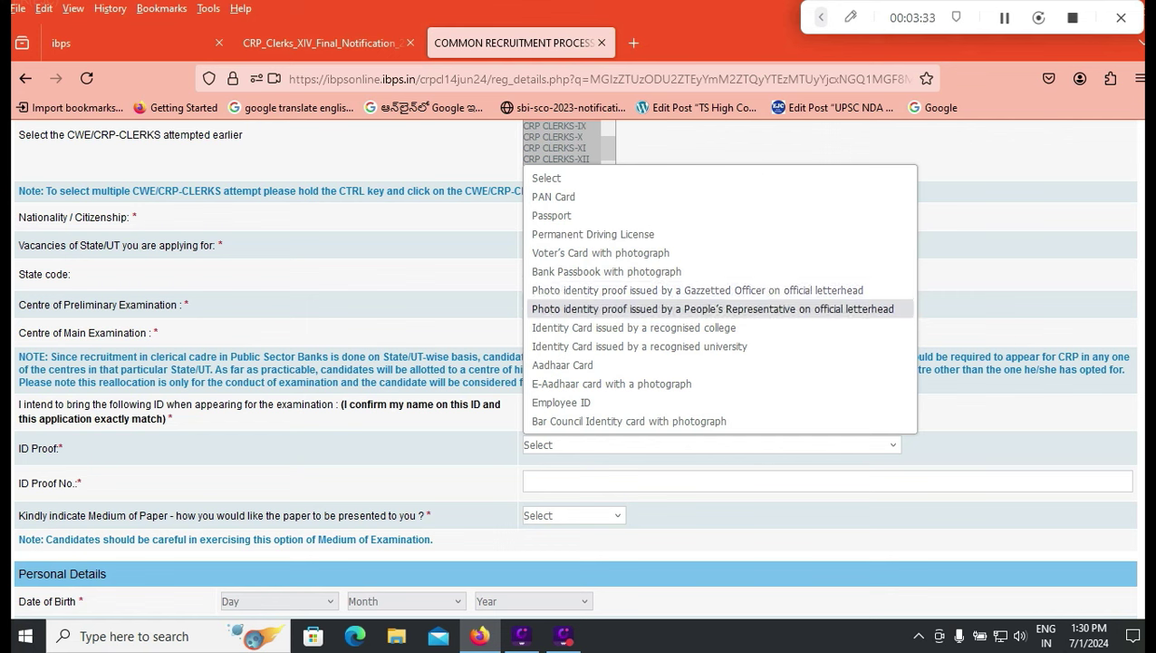
{"action": "key", "text": "Up"}
{"action": "key", "text": "Up"}
{"action": "key", "text": "Up"}
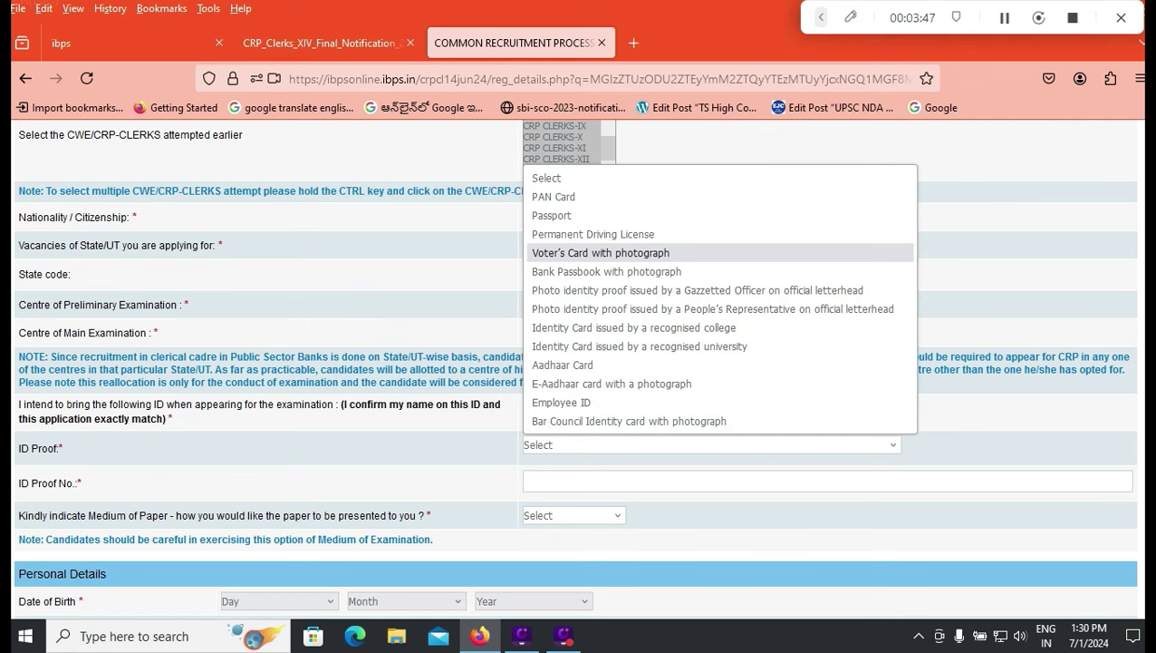
{"action": "key", "text": "Up"}
{"action": "key", "text": "Up"}
{"action": "key", "text": "Up"}
{"action": "key", "text": "Return"}
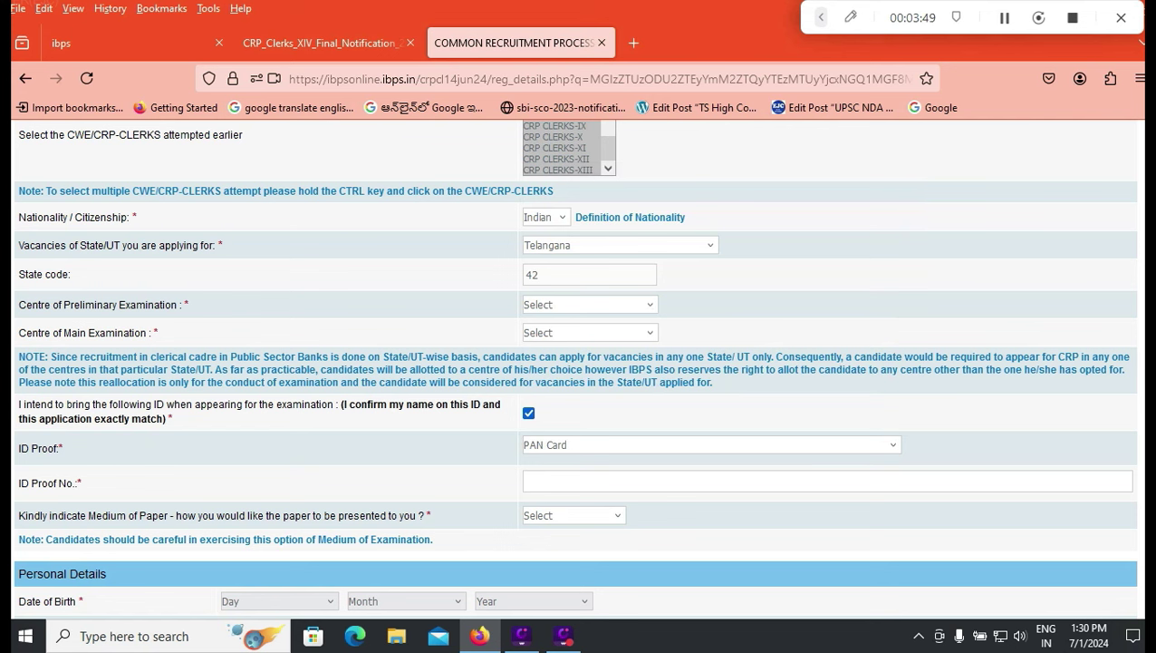
Step: Set the medium of paper to English and Telugu, leaving the ID proof number empty
{"action": "left_click", "coordinate": [527, 481]}
{"action": "left_click", "coordinate": [574, 515]}
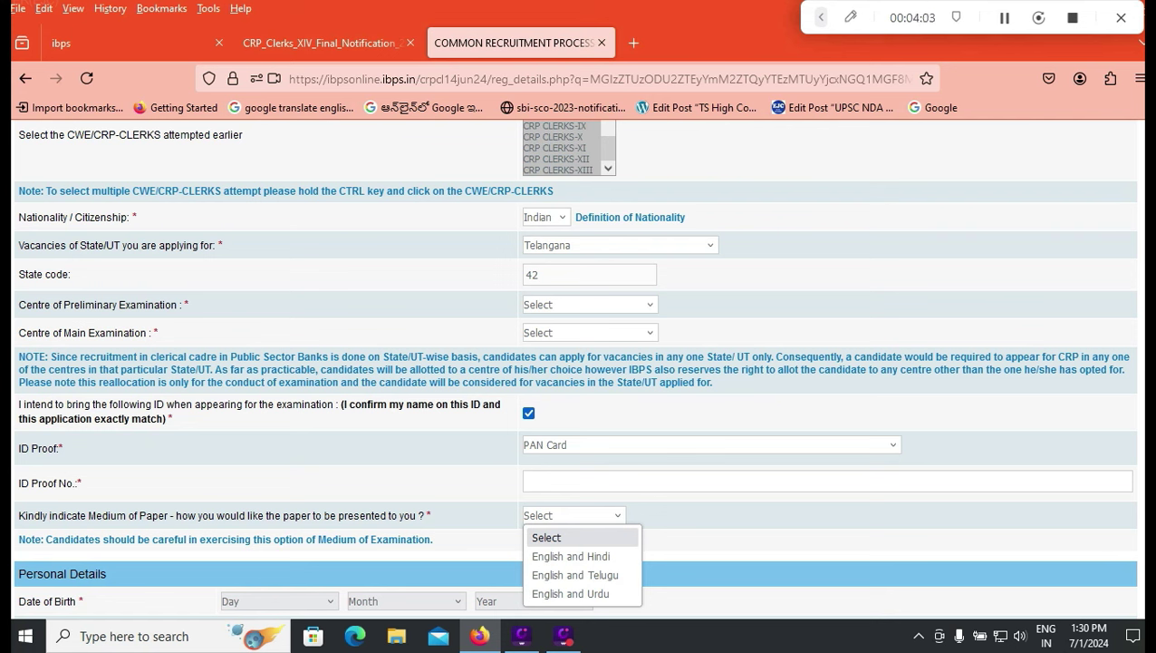
{"action": "left_click", "coordinate": [575, 575]}
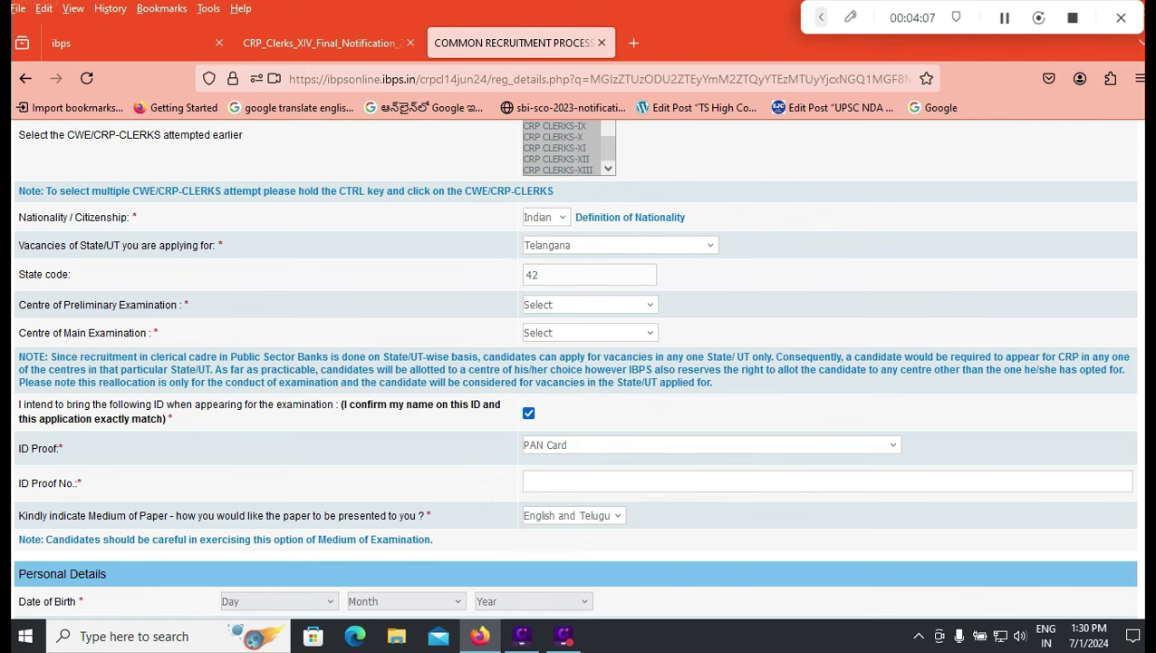
Step: Set the day, month and year of the candidate's date of birth in the personal details
{"action": "scroll", "coordinate": [578, 363], "scroll_direction": "down", "scroll_amount": 4}
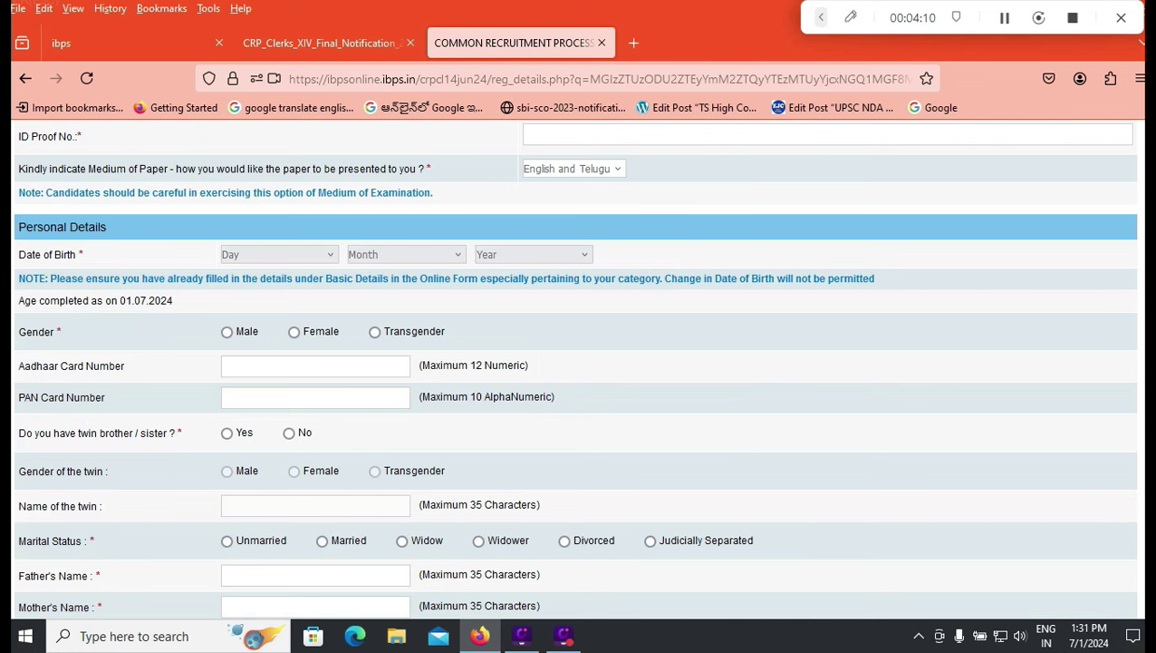
{"action": "left_click", "coordinate": [278, 254]}
{"action": "left_click", "coordinate": [244, 293]}
{"action": "left_click", "coordinate": [405, 254]}
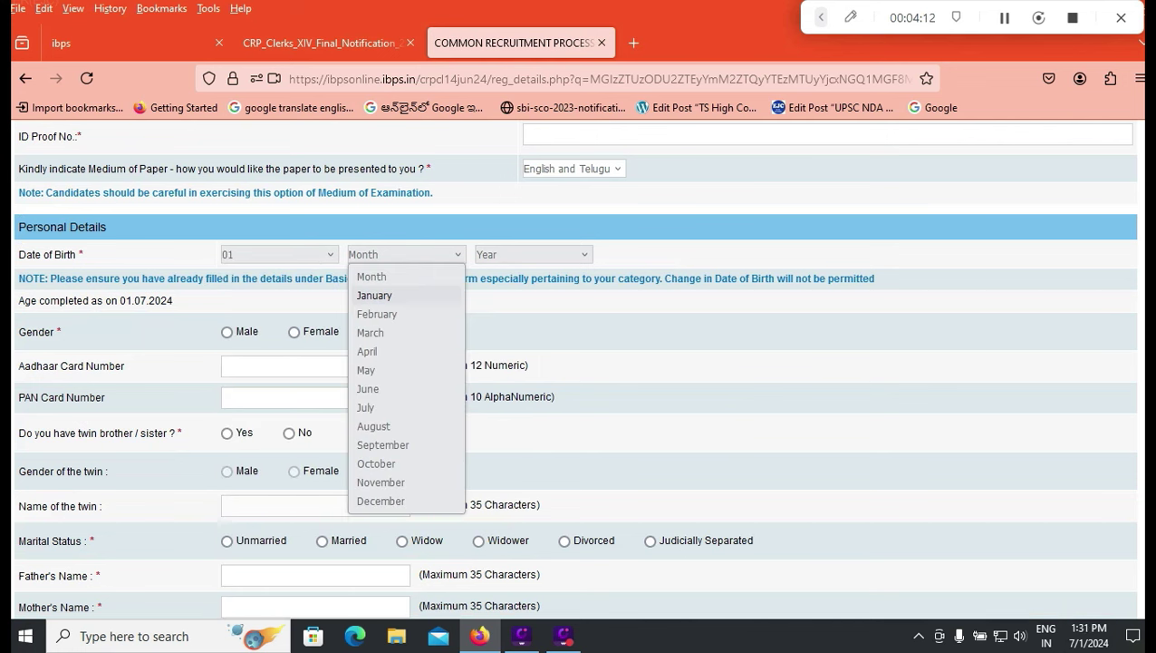
{"action": "left_click", "coordinate": [375, 295]}
{"action": "left_click", "coordinate": [533, 253]}
{"action": "left_click", "coordinate": [494, 370]}
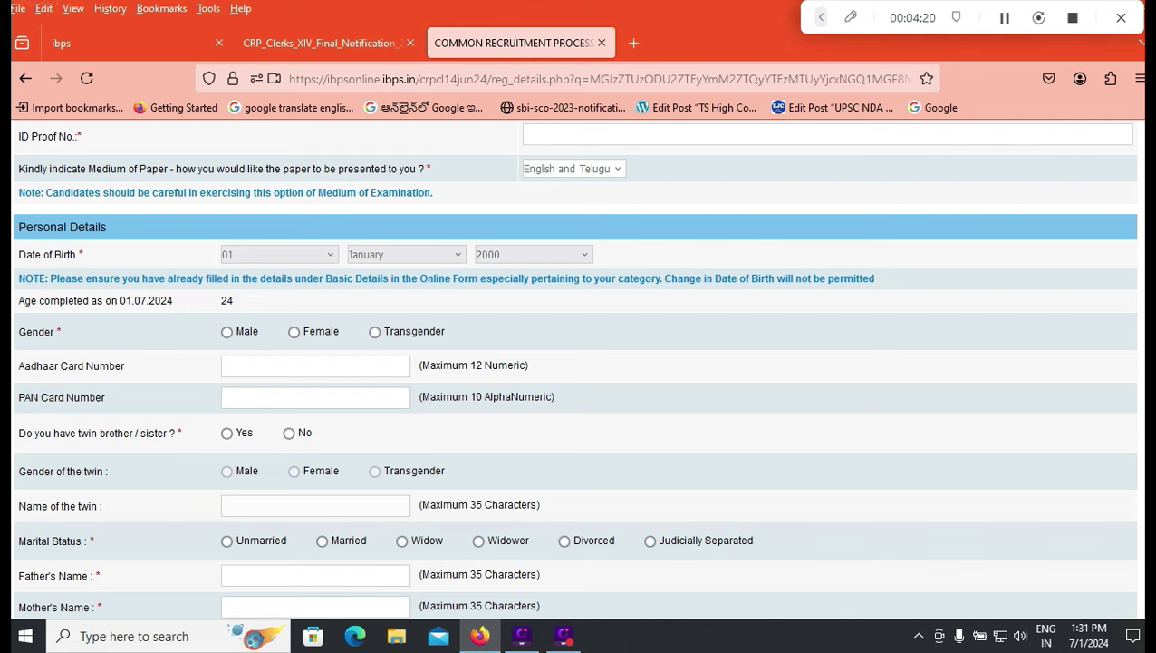
Step: Set the gender to Male, the twin brother/sister question to No and the marital status to Unmarried
{"action": "left_click", "coordinate": [226, 332]}
{"action": "left_click", "coordinate": [225, 397]}
{"action": "scroll", "coordinate": [576, 362], "scroll_direction": "down", "scroll_amount": 2}
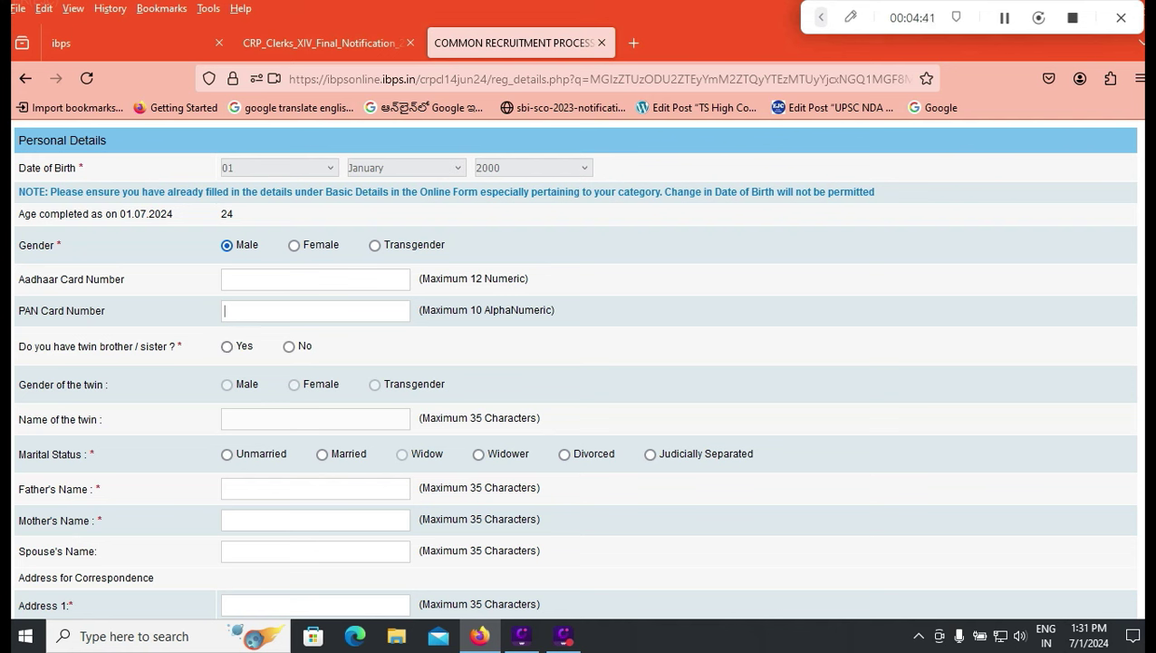
{"action": "left_click", "coordinate": [289, 346]}
{"action": "scroll", "coordinate": [575, 369], "scroll_direction": "down", "scroll_amount": 4}
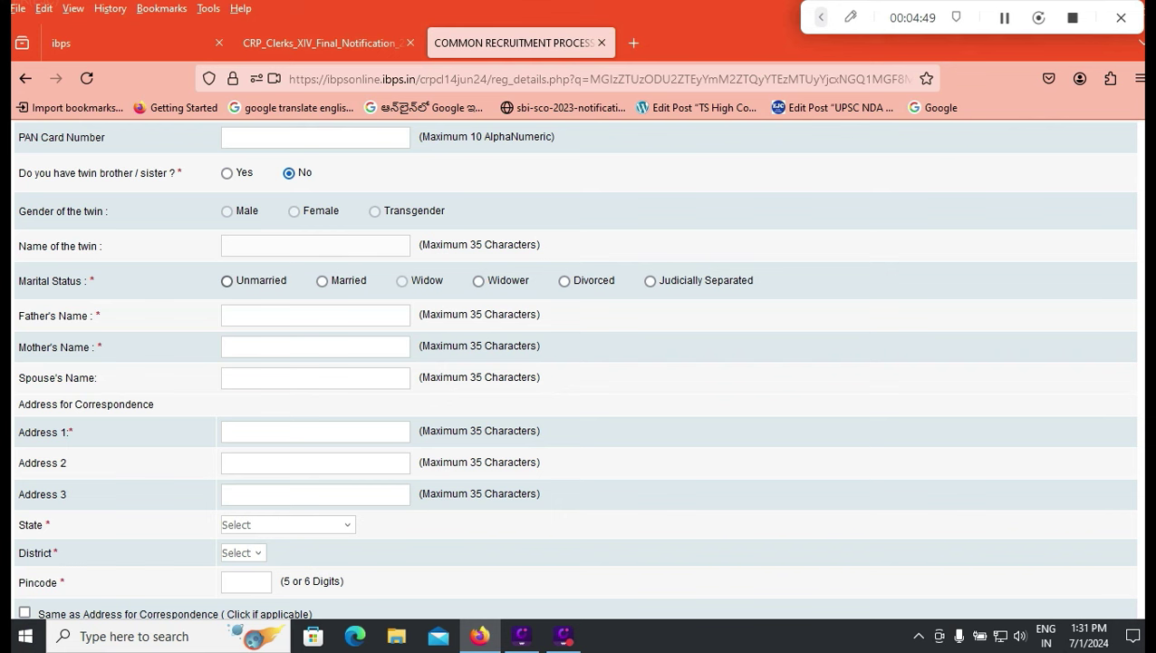
{"action": "left_click", "coordinate": [226, 281]}
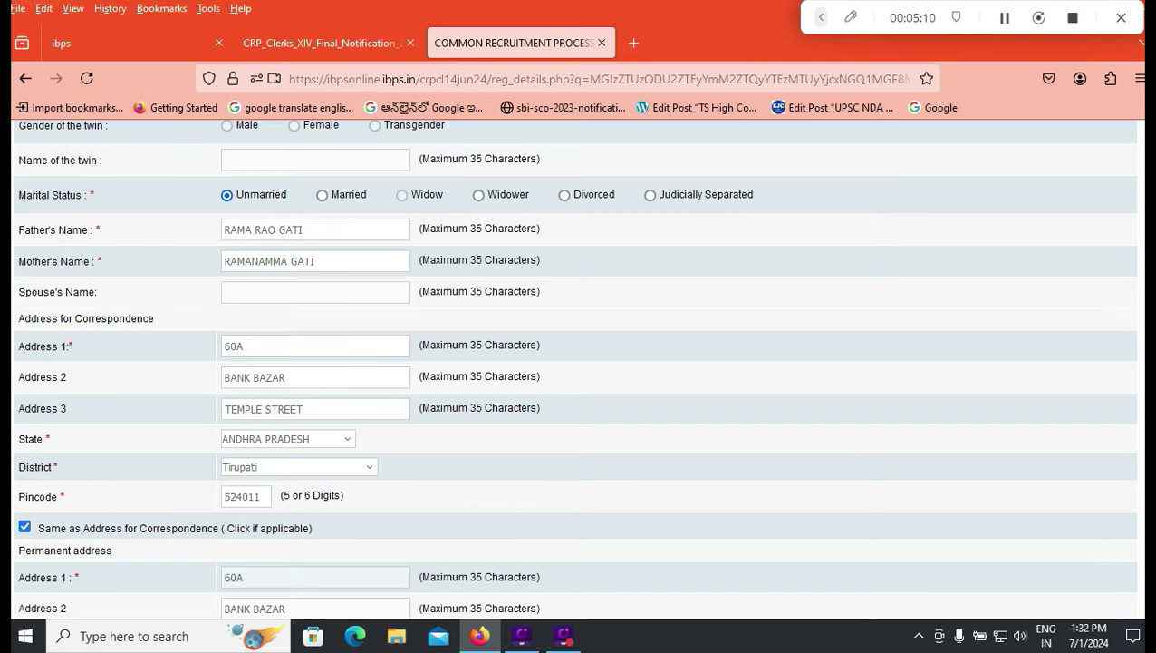
Step: Choose the Correspondence Address for GST invoicing and validate the entered details
{"action": "scroll", "coordinate": [574, 367], "scroll_direction": "down", "scroll_amount": 1}
{"action": "scroll", "coordinate": [574, 368], "scroll_direction": "down", "scroll_amount": 3}
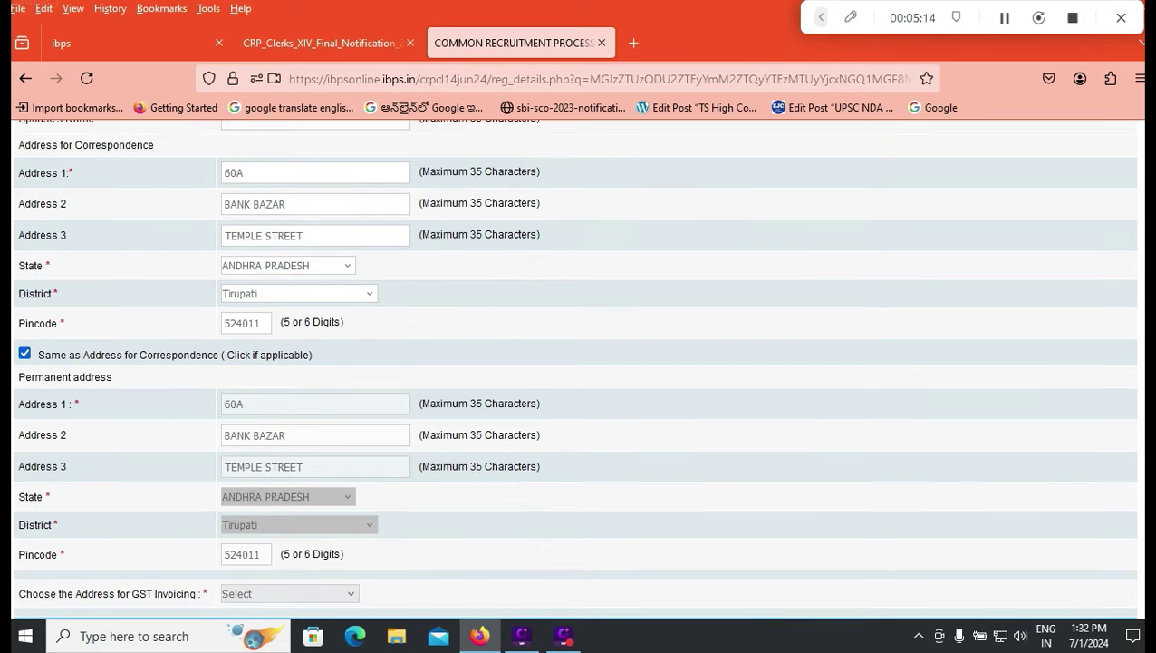
{"action": "scroll", "coordinate": [575, 368], "scroll_direction": "down", "scroll_amount": 2}
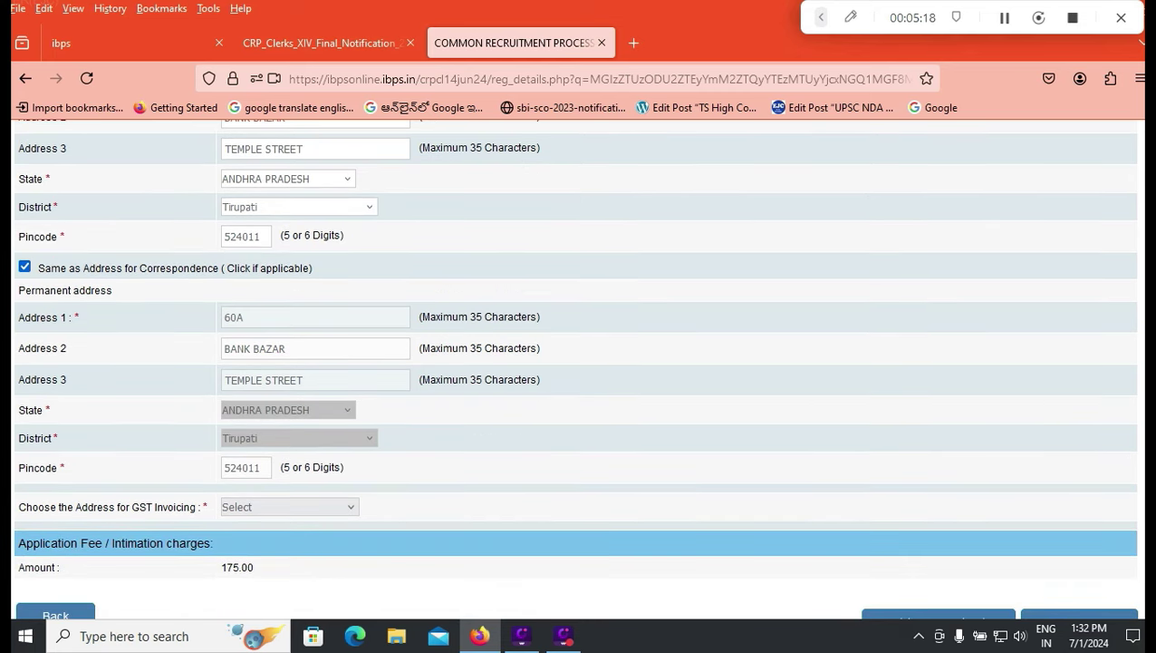
{"action": "left_click", "coordinate": [289, 506]}
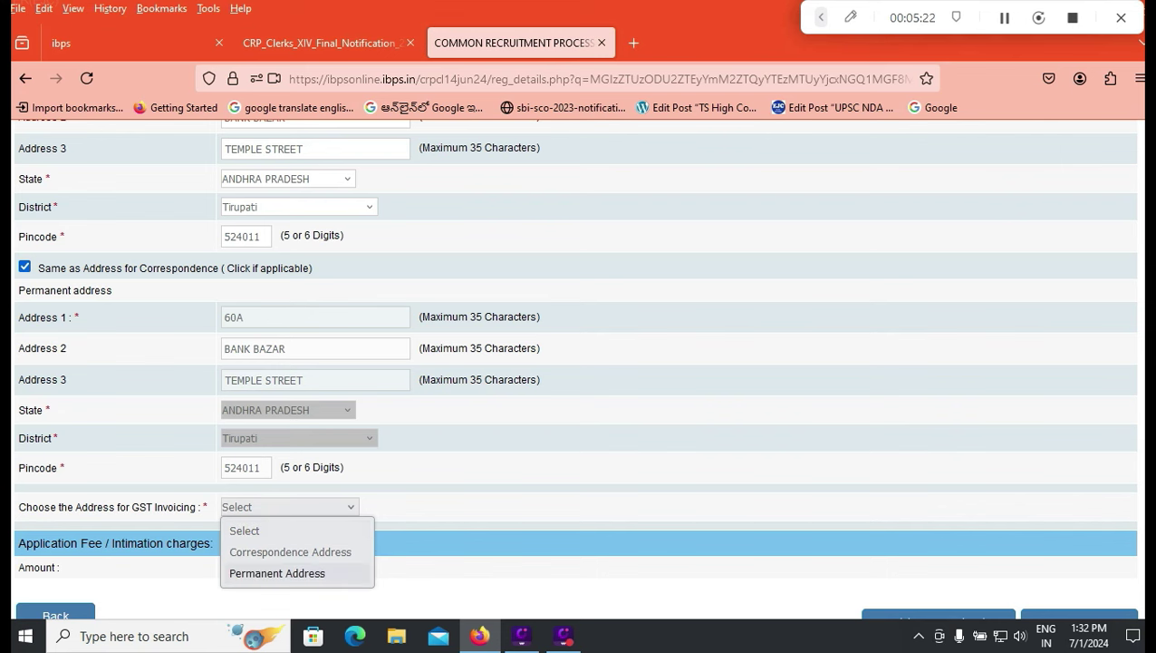
{"action": "left_click", "coordinate": [290, 551]}
{"action": "scroll", "coordinate": [576, 362], "scroll_direction": "down", "scroll_amount": 2}
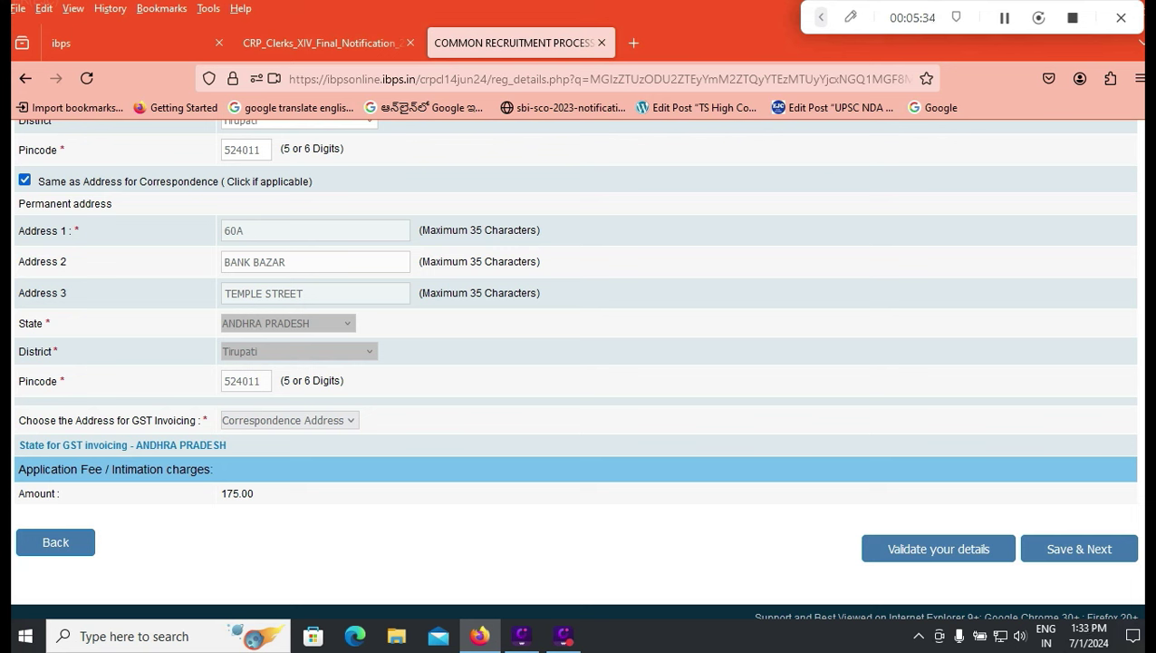
{"action": "left_click", "coordinate": [943, 548]}
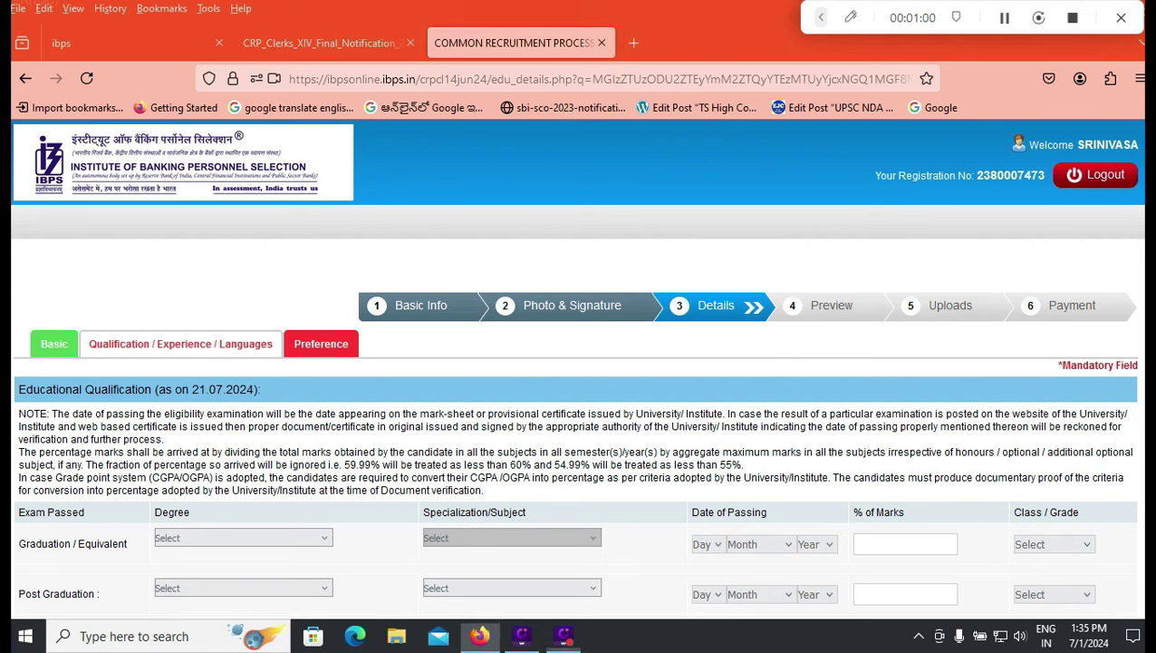
Step: Review the degrees offered for Graduation / Equivalent and choose Bachelor of Arts (B.A.)
{"action": "left_click", "coordinate": [242, 538]}
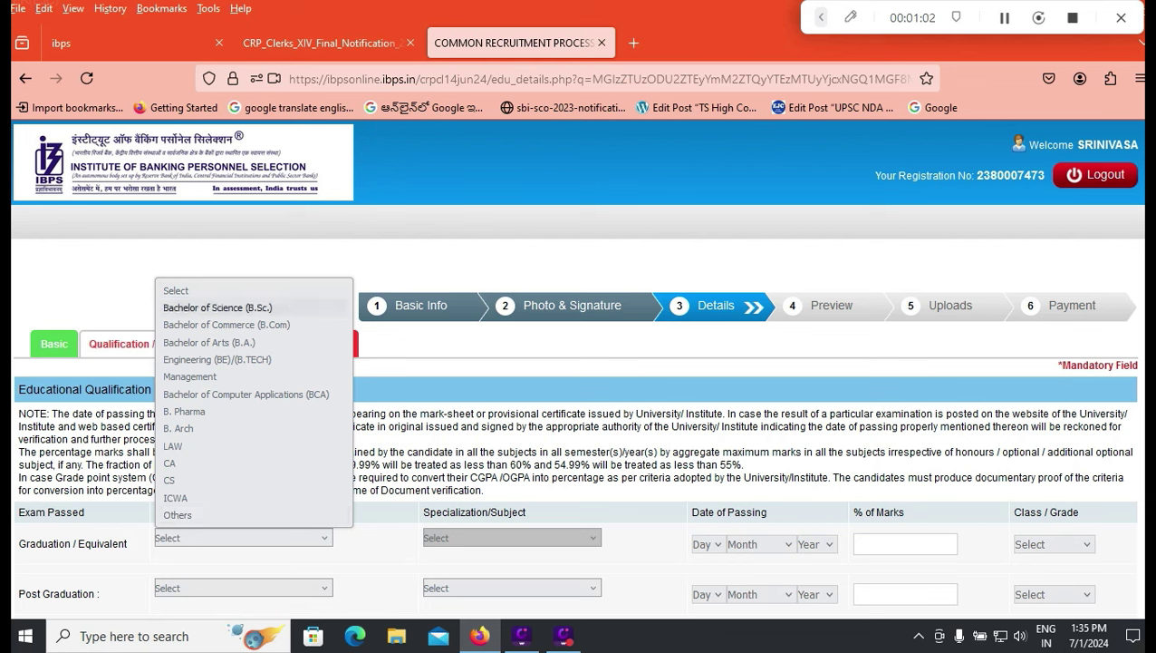
{"action": "key", "text": "Down"}
{"action": "key", "text": "Down"}
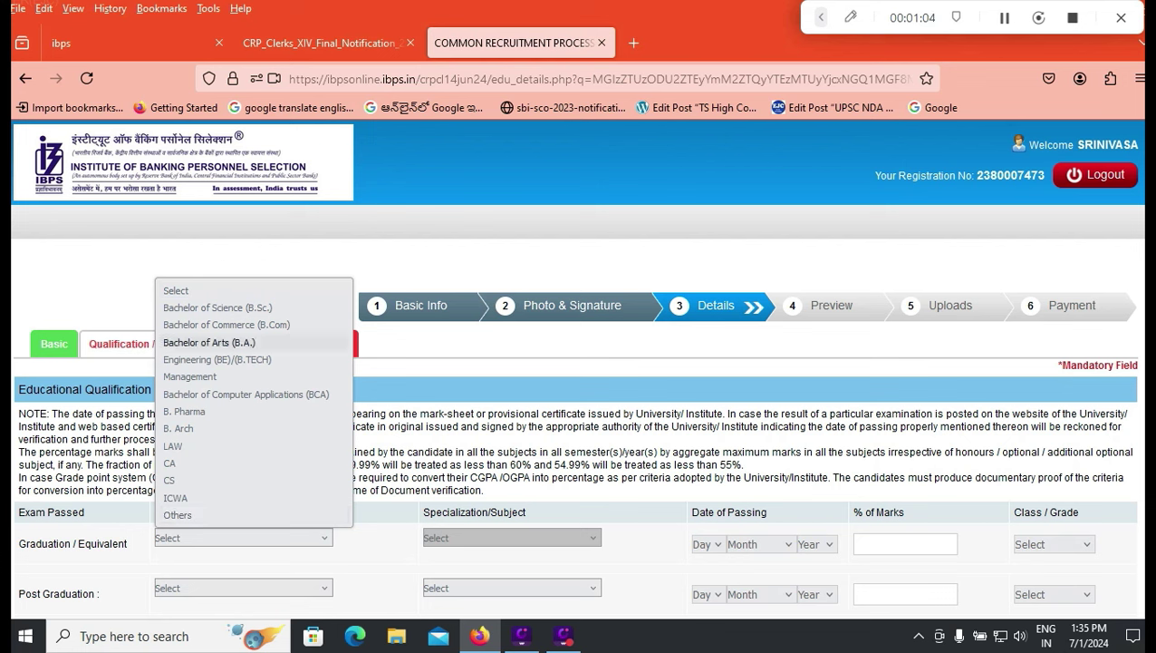
{"action": "key", "text": "Up"}
{"action": "key", "text": "Down"}
{"action": "key", "text": "Down"}
{"action": "key", "text": "Down"}
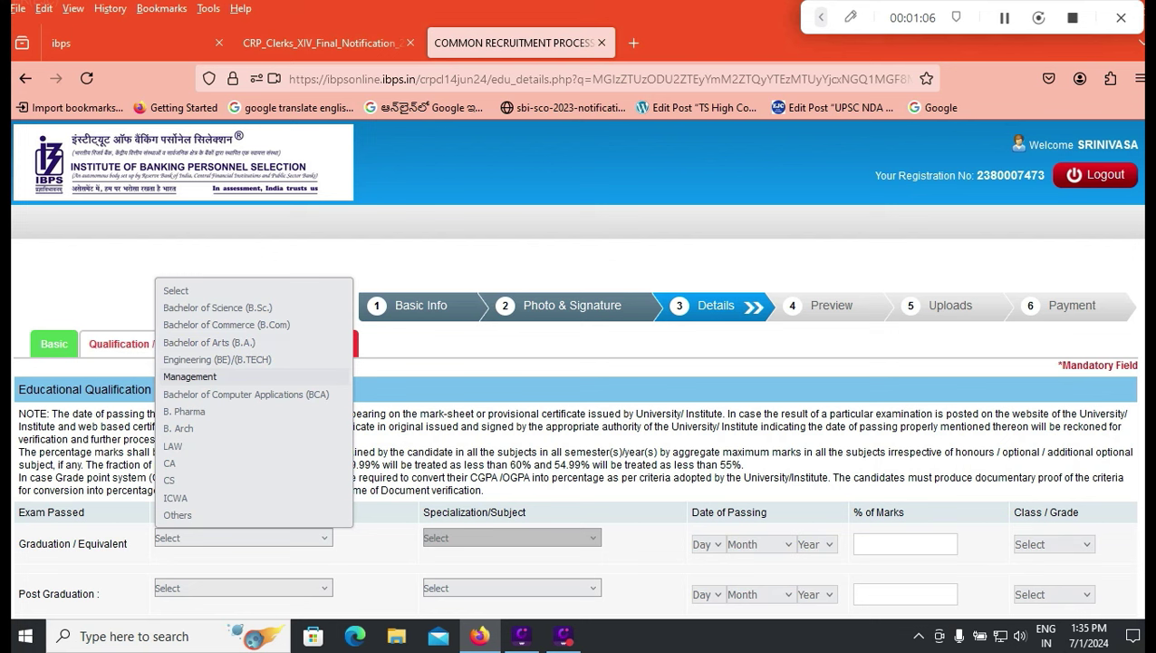
{"action": "key", "text": "Down"}
{"action": "key", "text": "Down"}
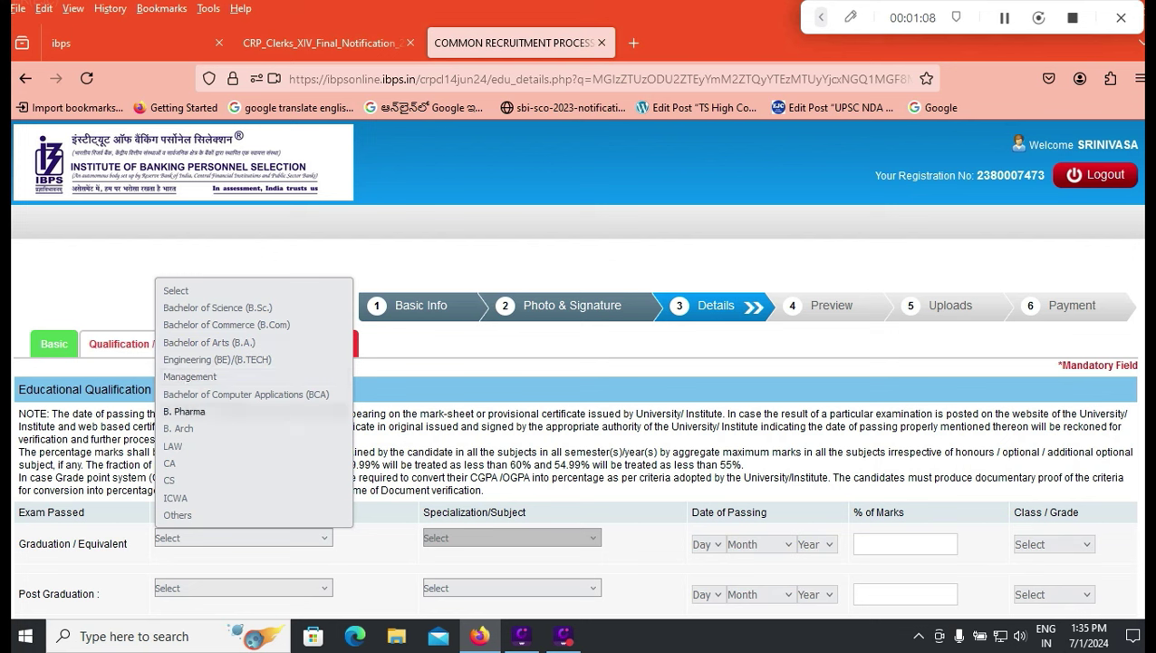
{"action": "key", "text": "Down"}
{"action": "key", "text": "Down"}
{"action": "key", "text": "Down"}
{"action": "key", "text": "Down"}
{"action": "key", "text": "Down"}
{"action": "key", "text": "Up"}
{"action": "key", "text": "e"}
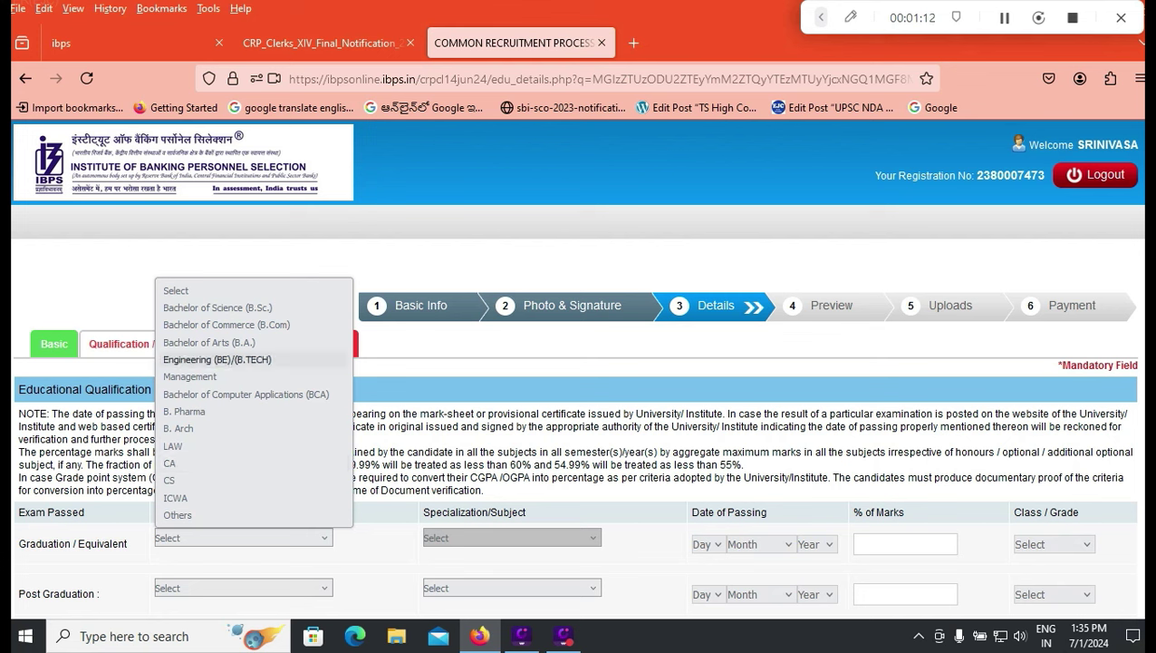
{"action": "key", "text": "s"}
{"action": "key", "text": "Down"}
{"action": "key", "text": "Down"}
{"action": "key", "text": "c"}
{"action": "key", "text": "c"}
{"action": "key", "text": "o"}
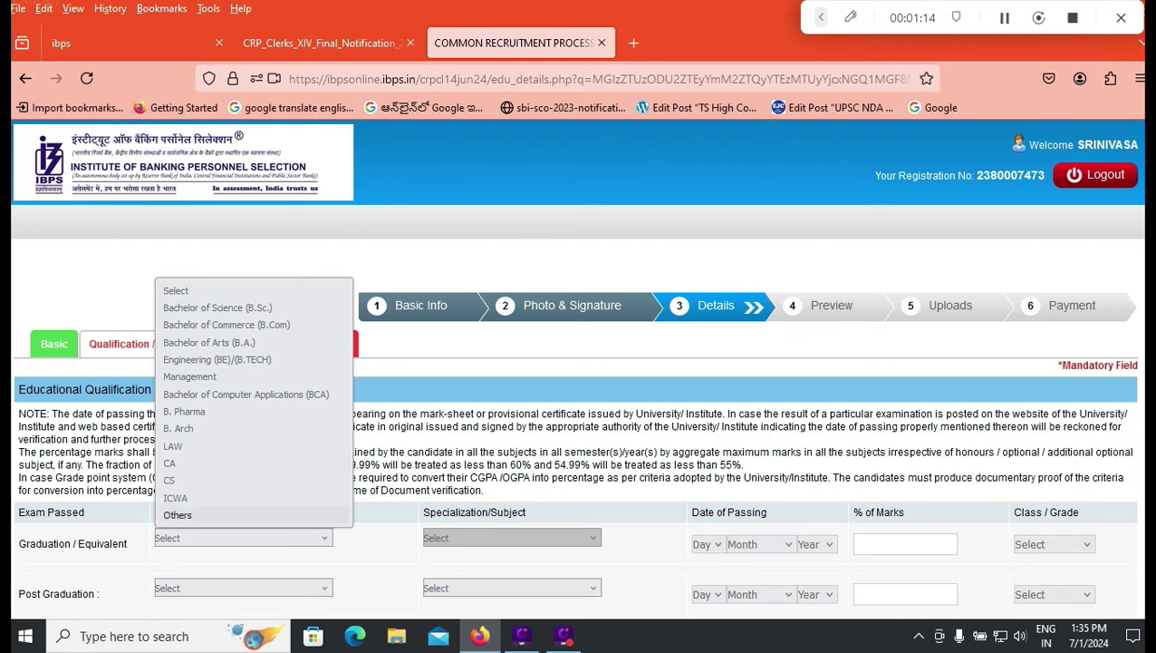
{"action": "left_click", "coordinate": [209, 342]}
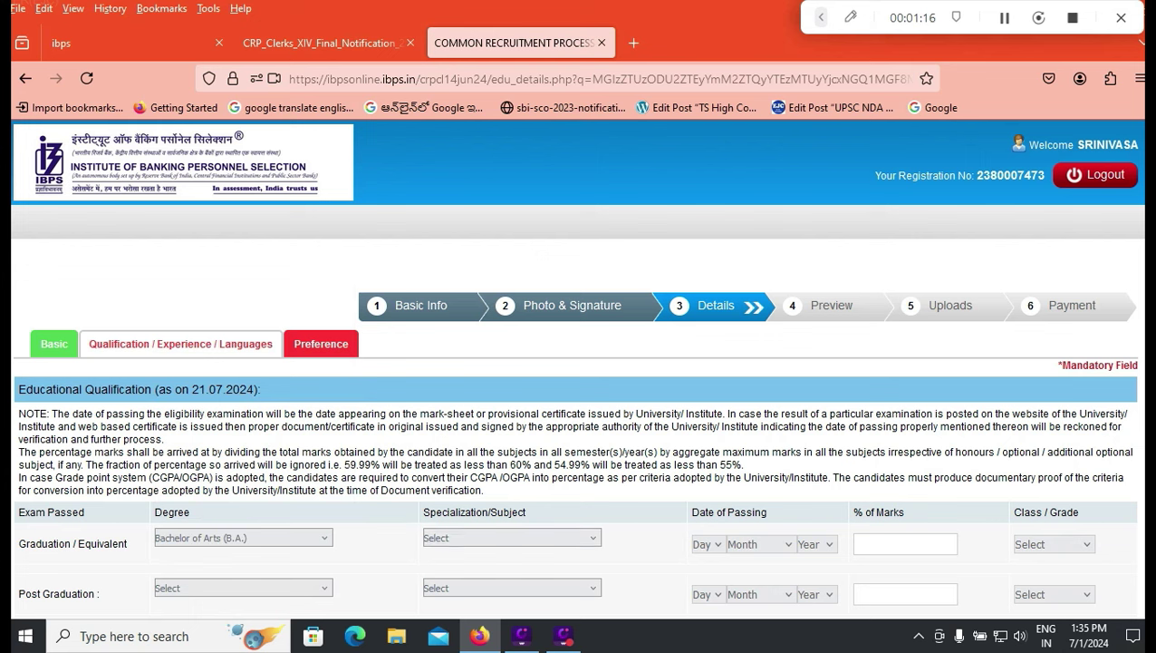
Step: Change the graduation degree to Bachelor of Commerce (B.Com) and choose B.Com as its specialization
{"action": "left_click", "coordinate": [243, 538]}
{"action": "key", "text": "Up"}
{"action": "key", "text": "Return"}
{"action": "left_click", "coordinate": [512, 538]}
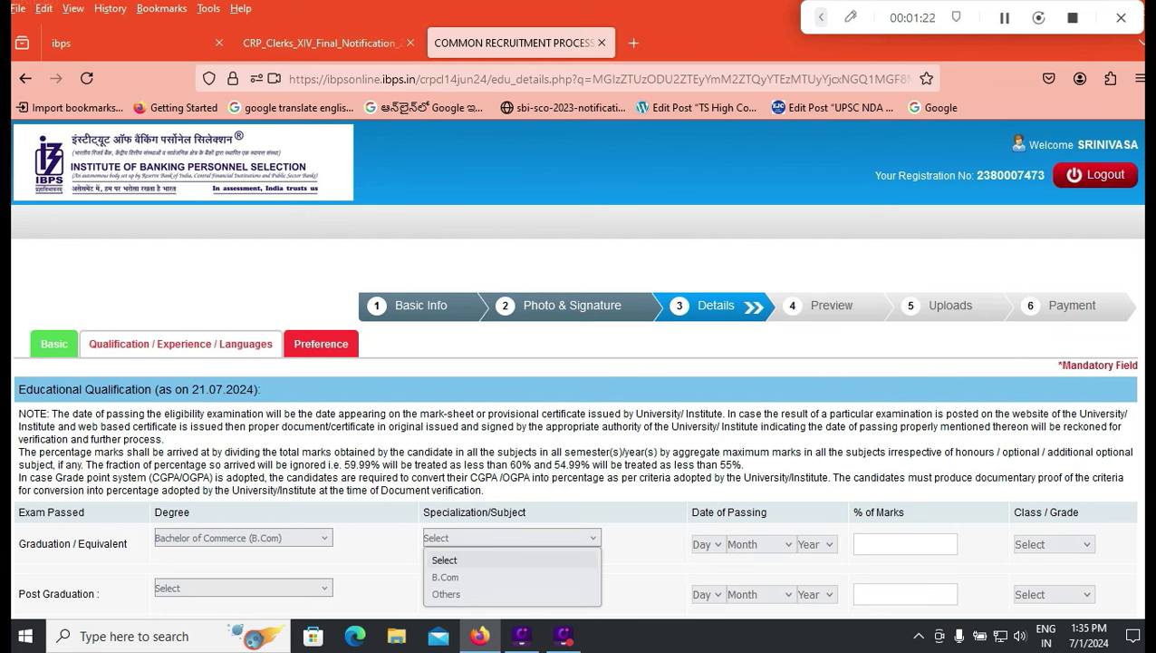
{"action": "key", "text": "Down"}
{"action": "left_click", "coordinate": [445, 576]}
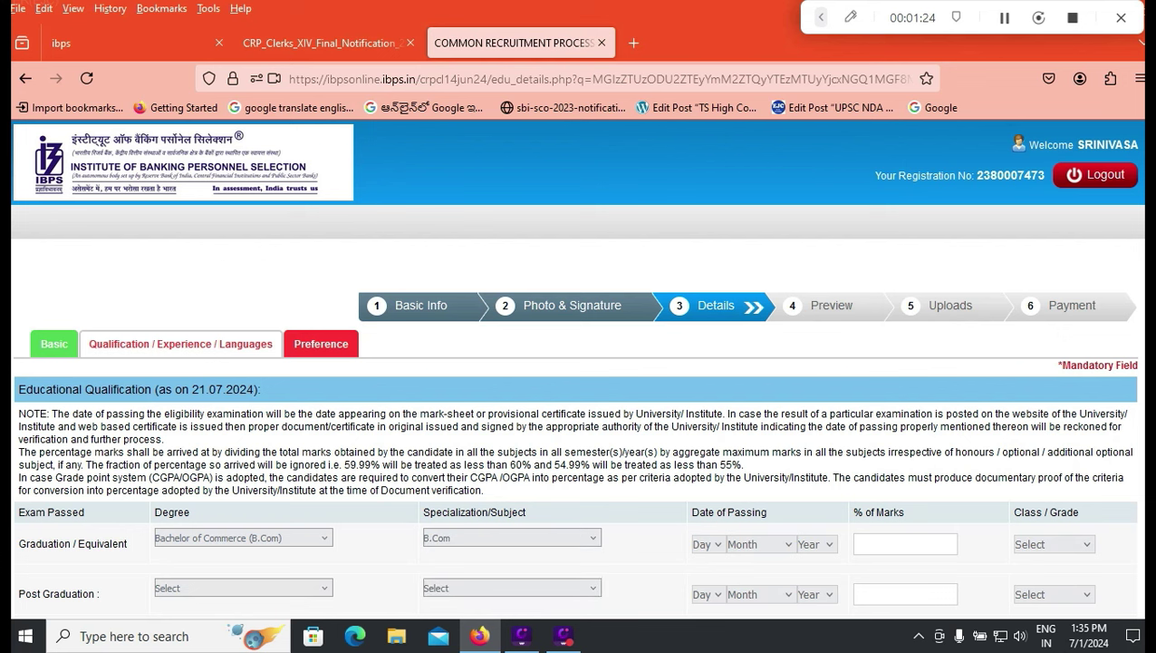
Step: Change the graduation degree to Engineering (BE)/(B.TECH)
{"action": "left_click", "coordinate": [243, 537]}
{"action": "key", "text": "Up"}
{"action": "key", "text": "Return"}
Step: Choose Electronics Engineering as the specialization for the graduation degree
{"action": "key", "text": "Tab"}
{"action": "key", "text": "alt+Down"}
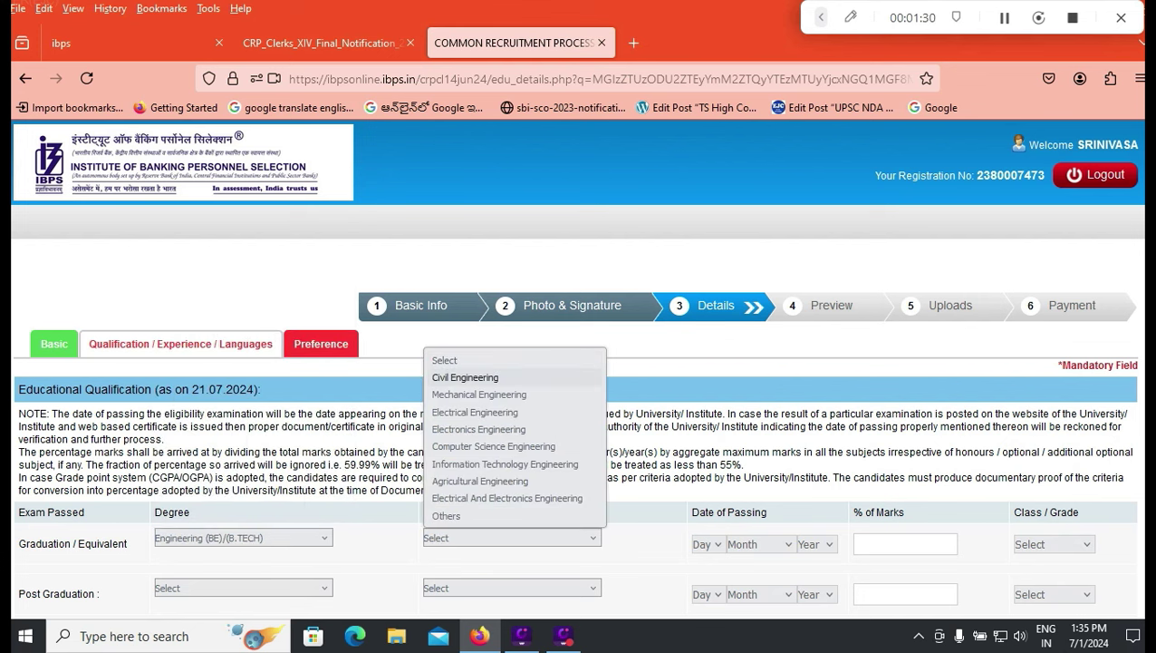
{"action": "key", "text": "Down"}
{"action": "key", "text": "Down"}
{"action": "key", "text": "Down"}
{"action": "key", "text": "Down"}
{"action": "key", "text": "Down"}
{"action": "key", "text": "Down"}
{"action": "key", "text": "Up"}
{"action": "key", "text": "Up"}
{"action": "key", "text": "Up"}
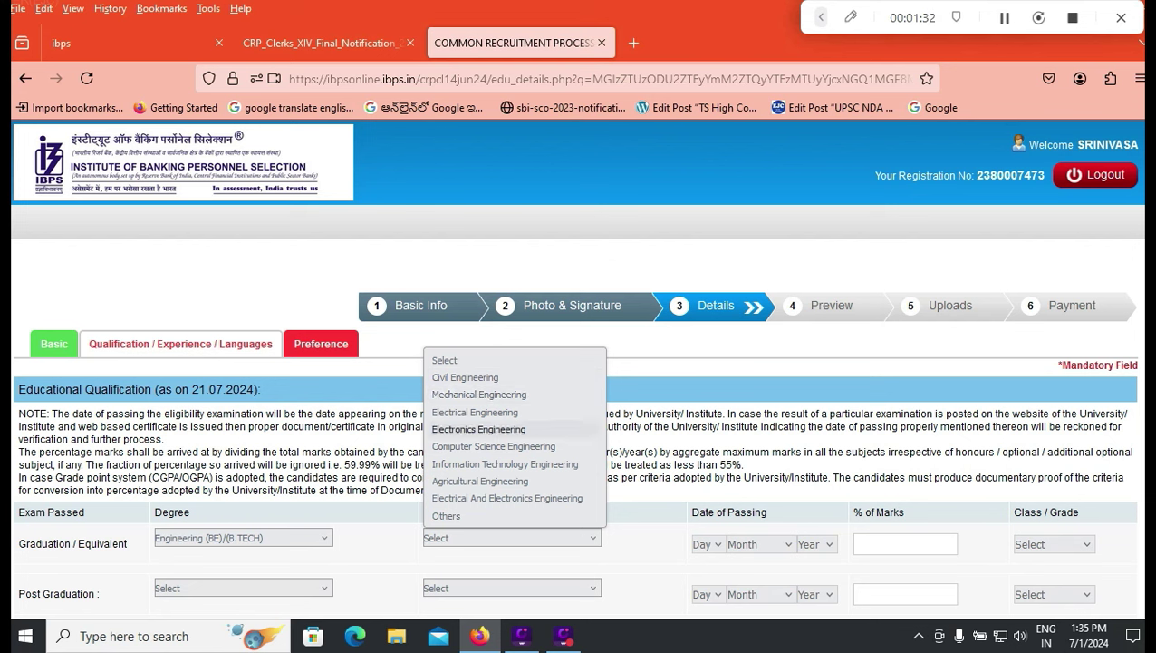
{"action": "key", "text": "Return"}
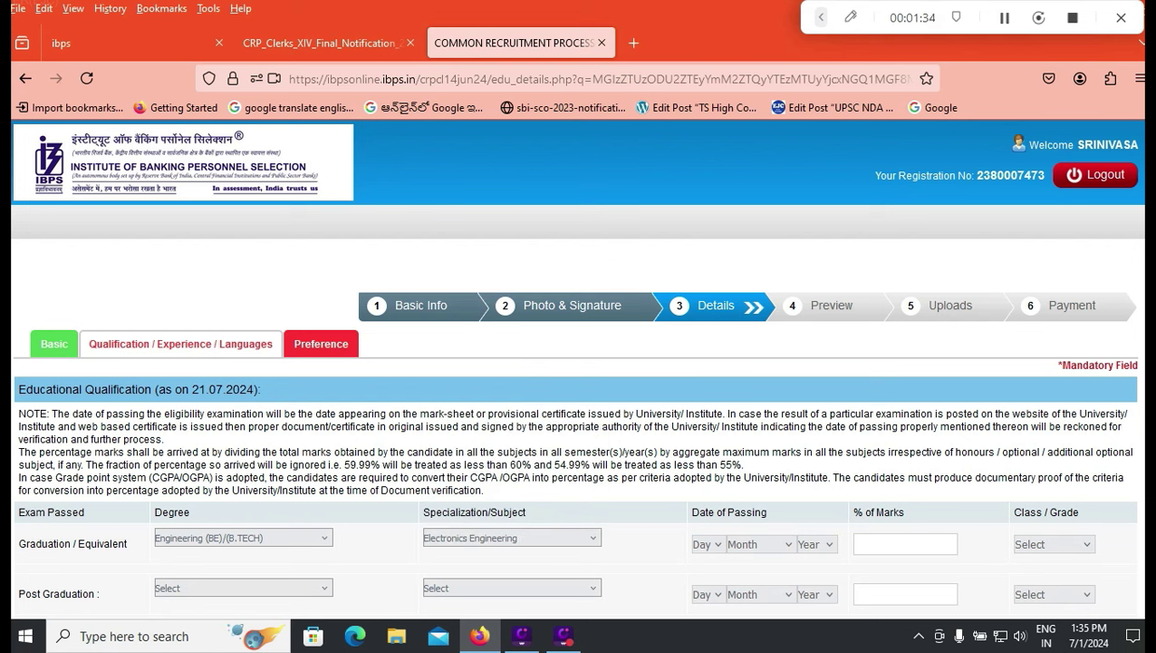
Step: Set the graduation date of passing to 01 April 2022
{"action": "left_click", "coordinate": [706, 543]}
{"action": "left_click", "coordinate": [704, 156]}
{"action": "left_click", "coordinate": [760, 544]}
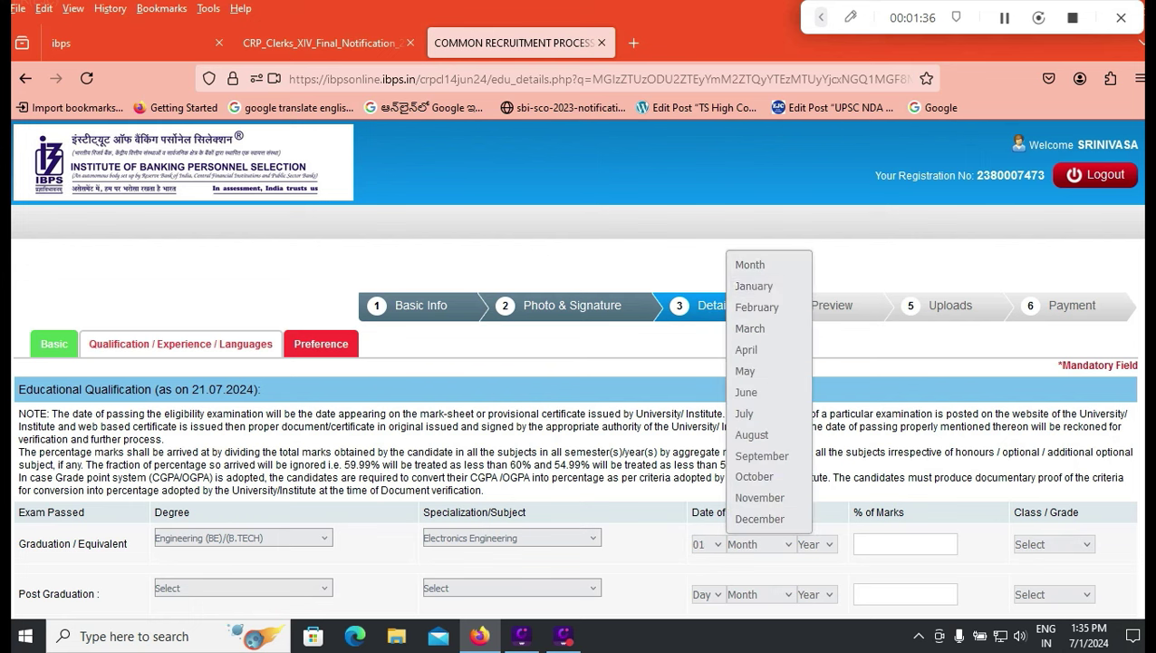
{"action": "left_click", "coordinate": [754, 286]}
{"action": "left_click", "coordinate": [760, 543]}
{"action": "left_click", "coordinate": [746, 349]}
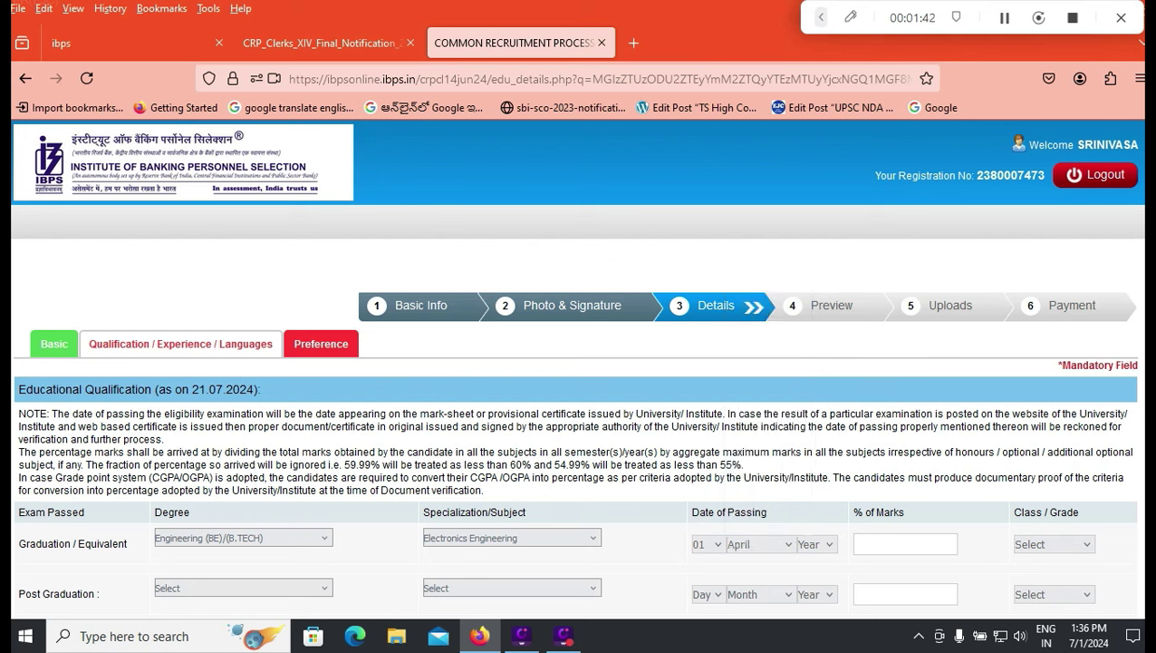
{"action": "left_click", "coordinate": [815, 543]}
{"action": "left_click", "coordinate": [816, 476]}
Step: Enter 85.15 as the graduation percentage of marks and choose First Class as its class
{"action": "left_click", "coordinate": [905, 544]}
{"action": "type", "text": "85.15"}
{"action": "left_click", "coordinate": [1053, 544]}
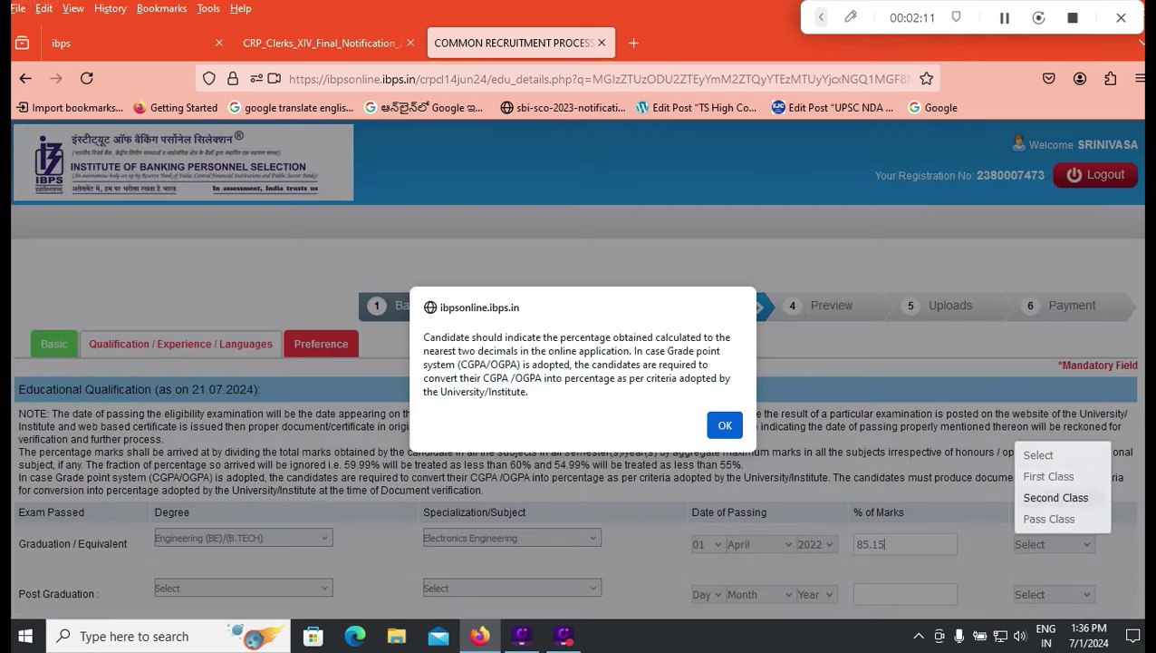
{"action": "key", "text": "Return"}
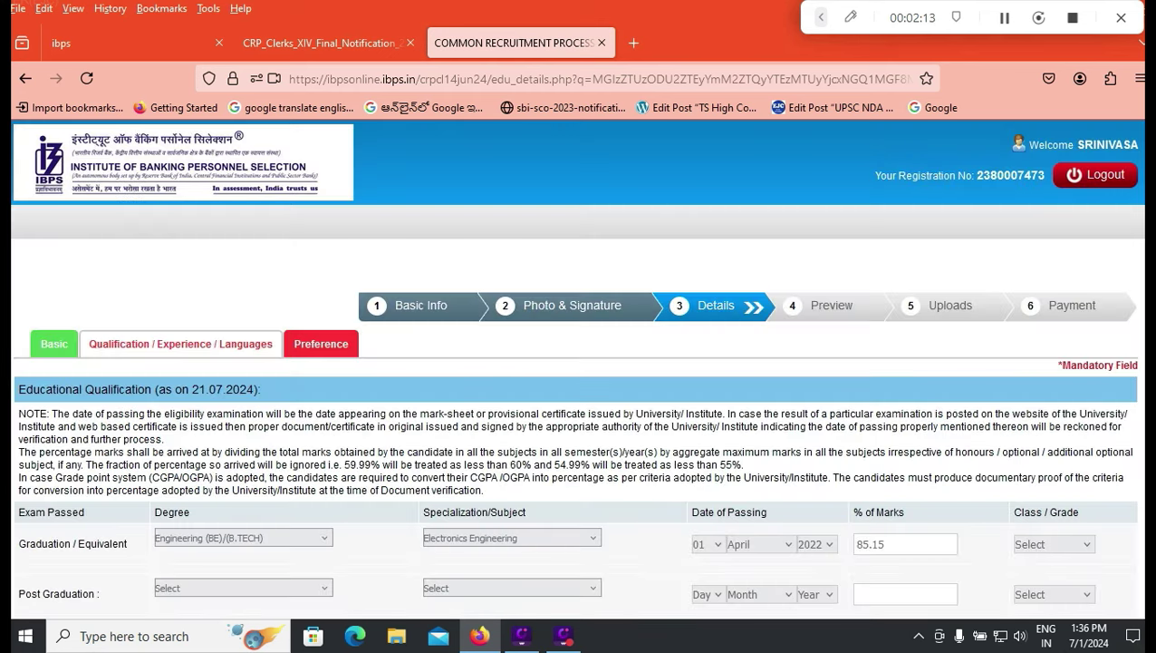
{"action": "left_click", "coordinate": [1054, 544]}
{"action": "left_click", "coordinate": [1052, 474]}
{"action": "scroll", "coordinate": [579, 407], "scroll_direction": "down", "scroll_amount": 3}
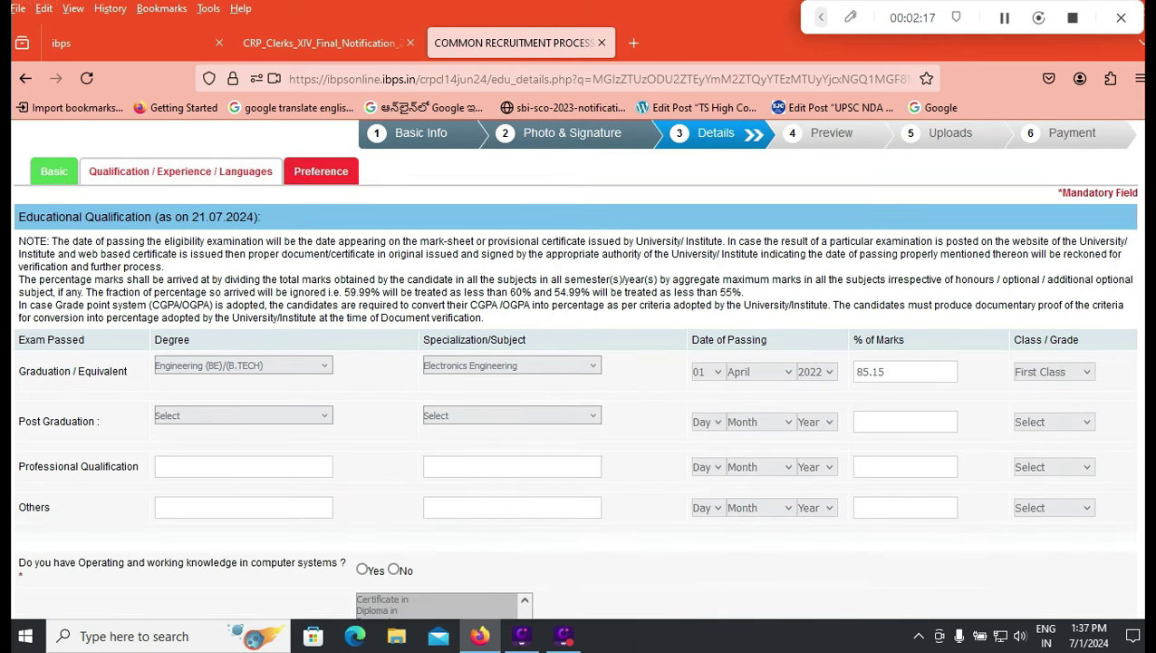
{"action": "left_click", "coordinate": [243, 415]}
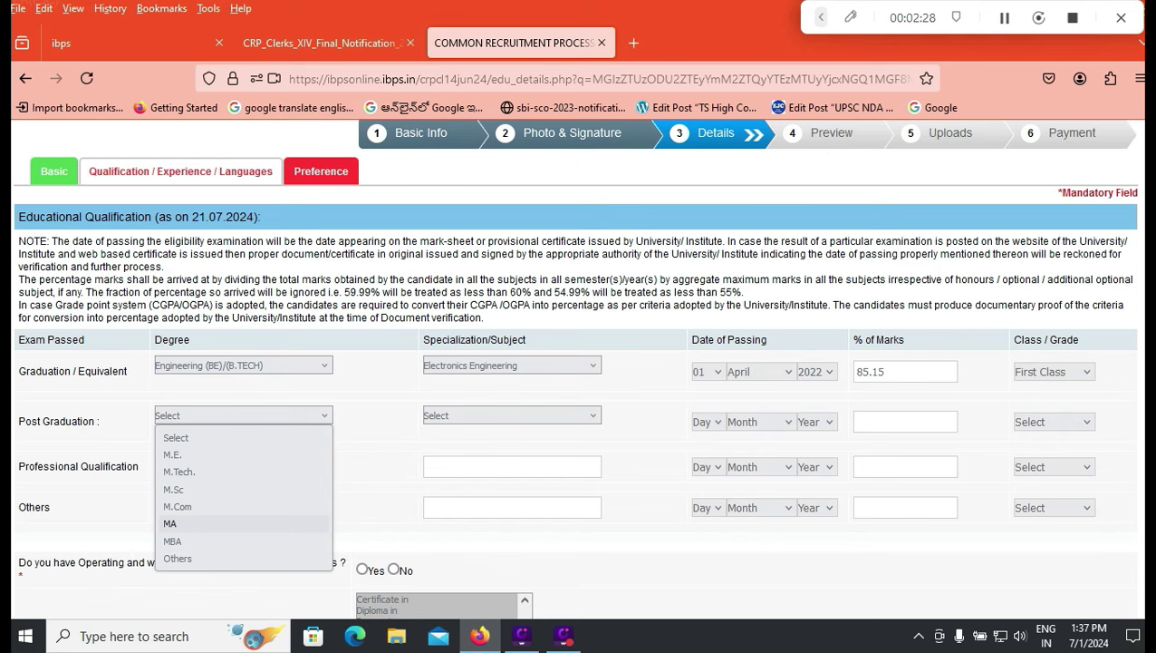
{"action": "key", "text": "Escape"}
Step: Declare operating and working knowledge of computer systems, with Studied in High School/College/Institute as the computer knowledge detail
{"action": "scroll", "coordinate": [578, 369], "scroll_direction": "down", "scroll_amount": 1}
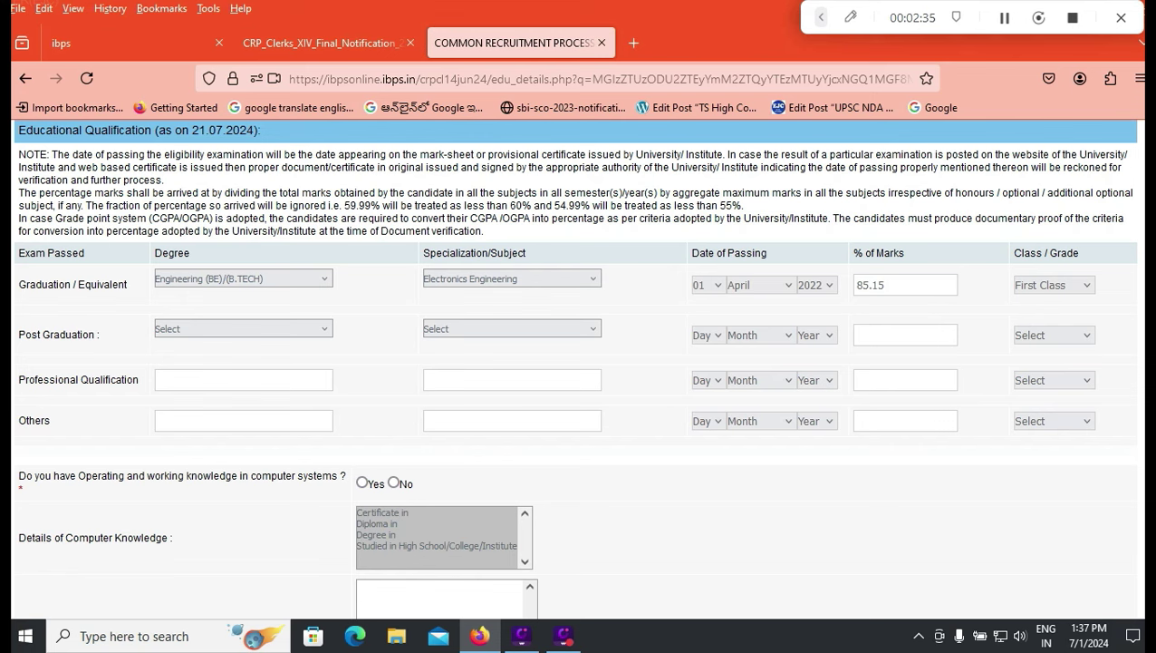
{"action": "left_click", "coordinate": [362, 482]}
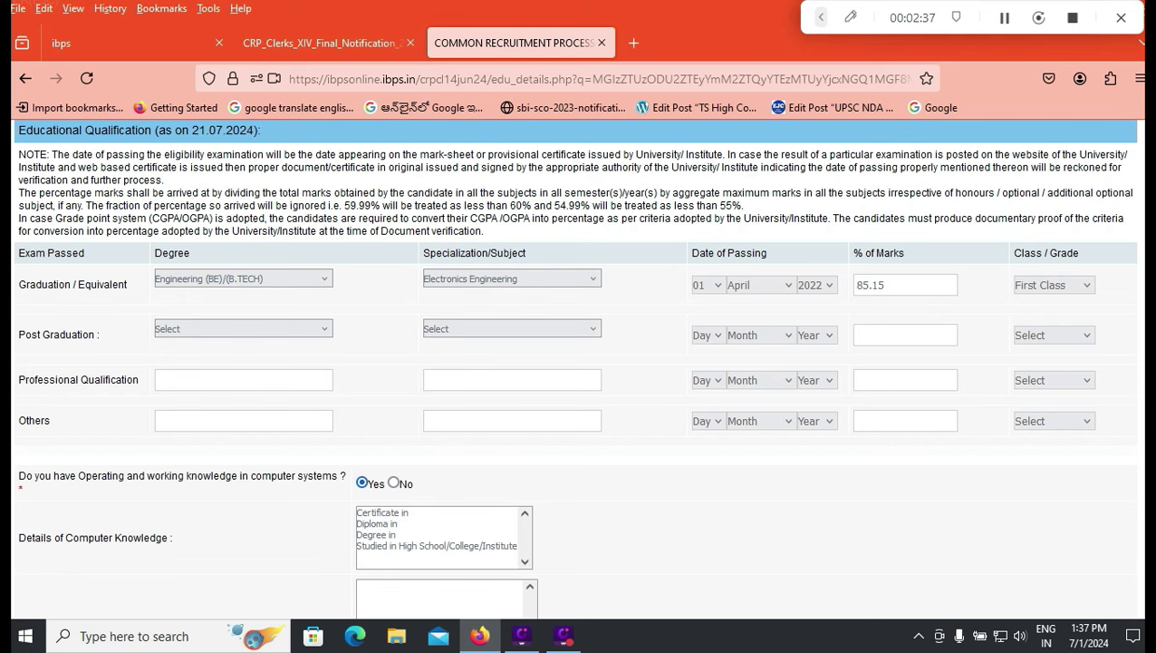
{"action": "scroll", "coordinate": [578, 362], "scroll_direction": "down", "scroll_amount": 1}
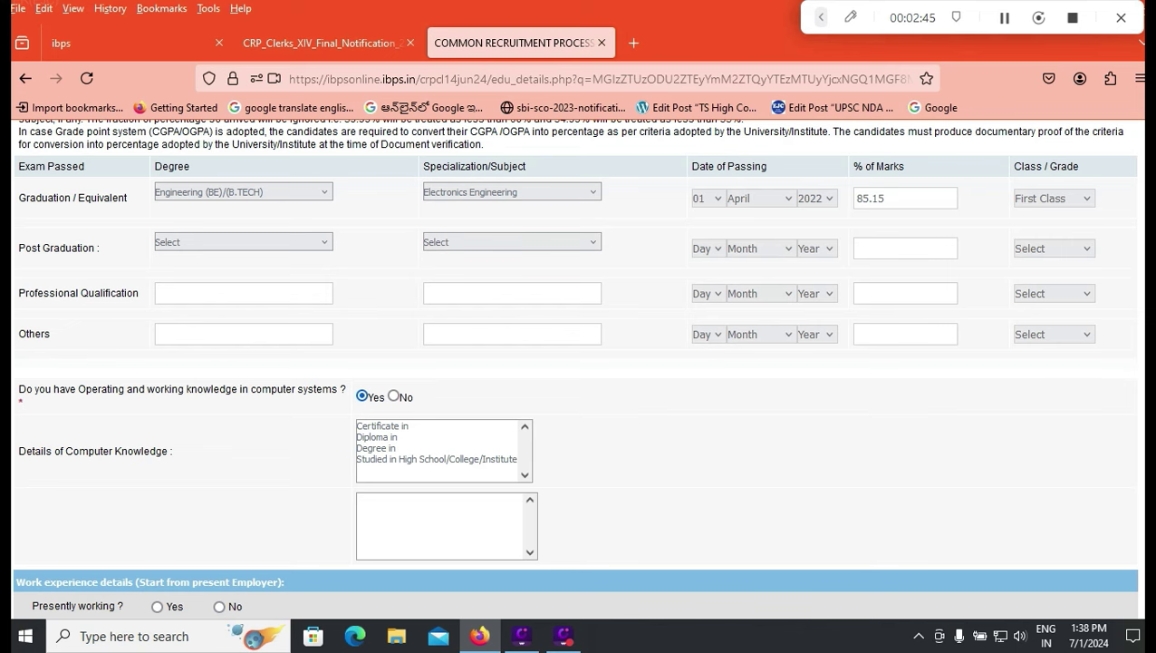
{"action": "left_click", "coordinate": [436, 459]}
Step: Review the work experience section, the pre-exam training centre choice and the languages known entries
{"action": "scroll", "coordinate": [575, 369], "scroll_direction": "down", "scroll_amount": 4}
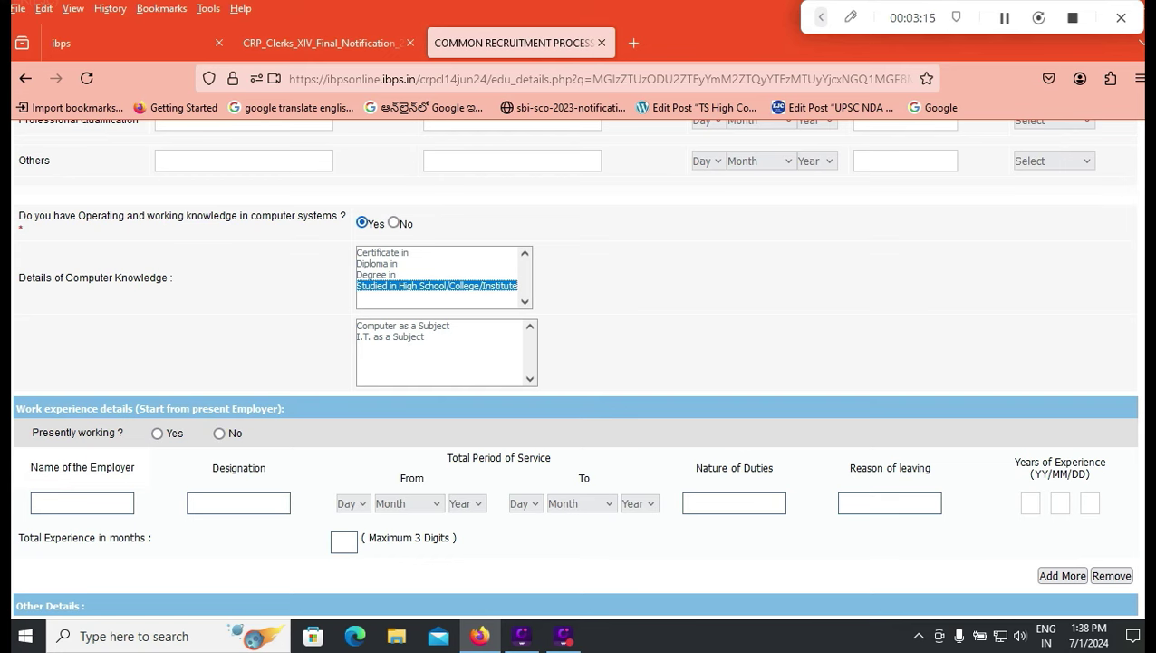
{"action": "scroll", "coordinate": [580, 363], "scroll_direction": "down", "scroll_amount": 3}
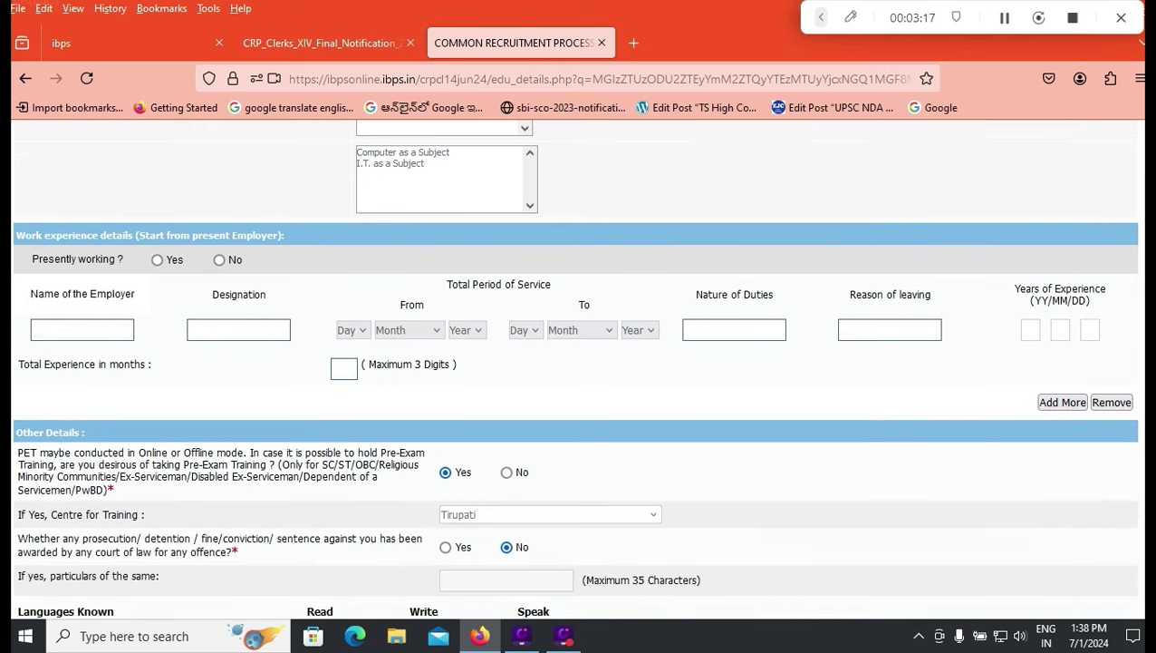
{"action": "scroll", "coordinate": [580, 363], "scroll_direction": "down", "scroll_amount": 1}
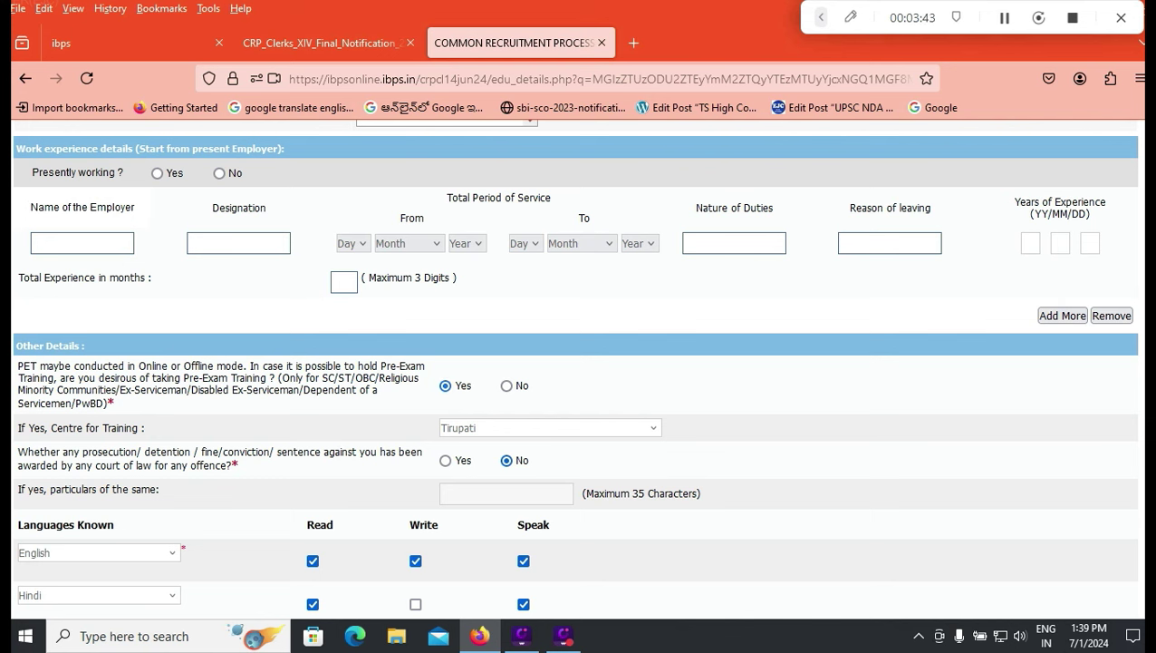
{"action": "left_click", "coordinate": [549, 428]}
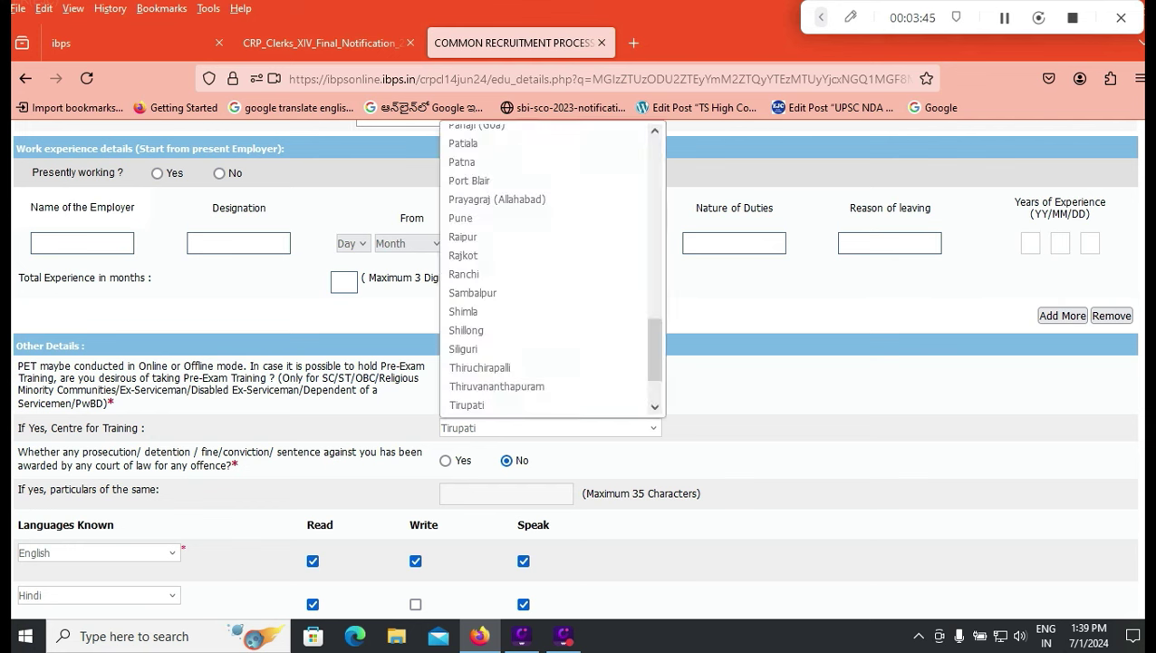
{"action": "key", "text": "Return"}
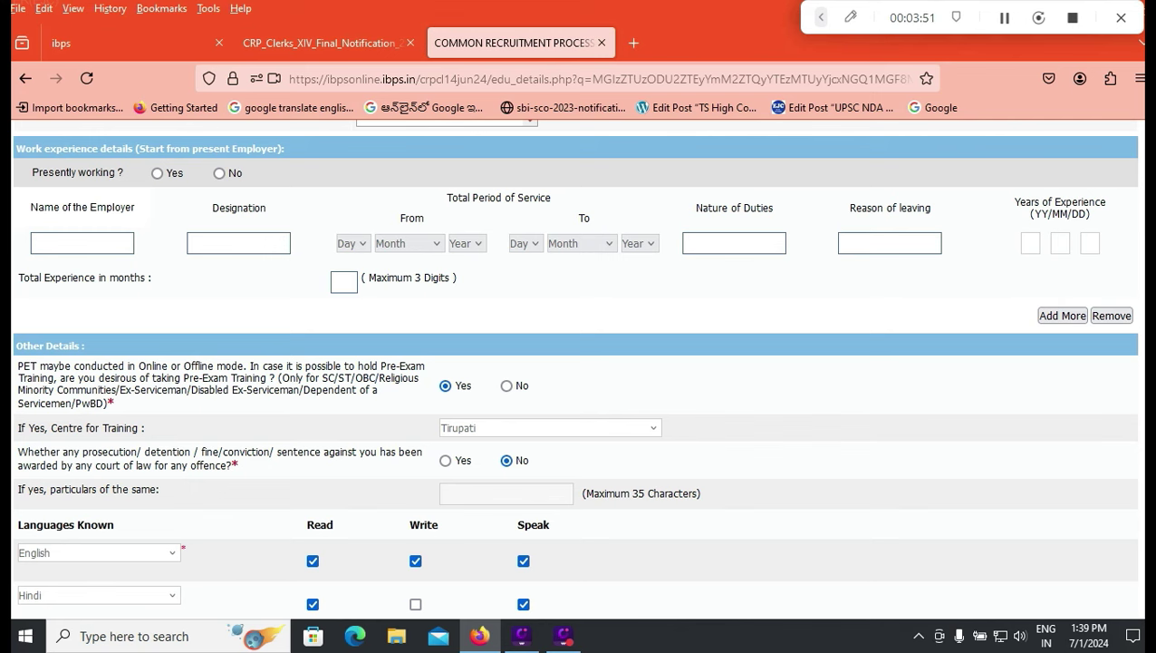
{"action": "scroll", "coordinate": [576, 363], "scroll_direction": "down", "scroll_amount": 1}
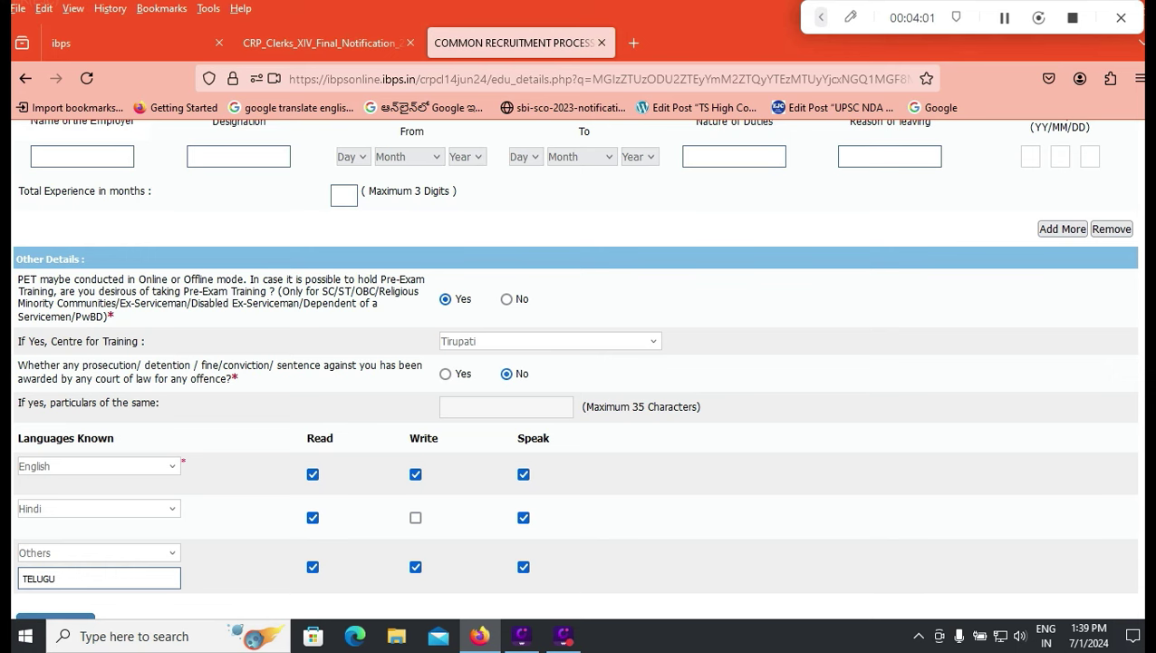
{"action": "scroll", "coordinate": [576, 369], "scroll_direction": "down", "scroll_amount": 1}
{"action": "scroll", "coordinate": [578, 363], "scroll_direction": "down", "scroll_amount": 2}
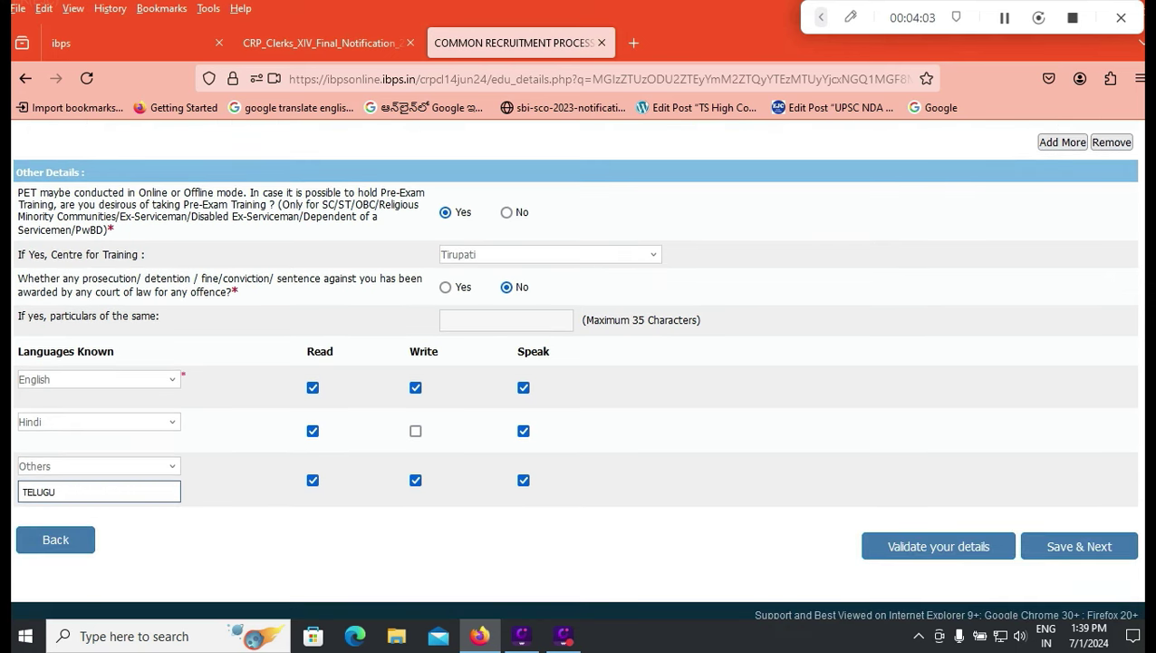
{"action": "left_click", "coordinate": [97, 379]}
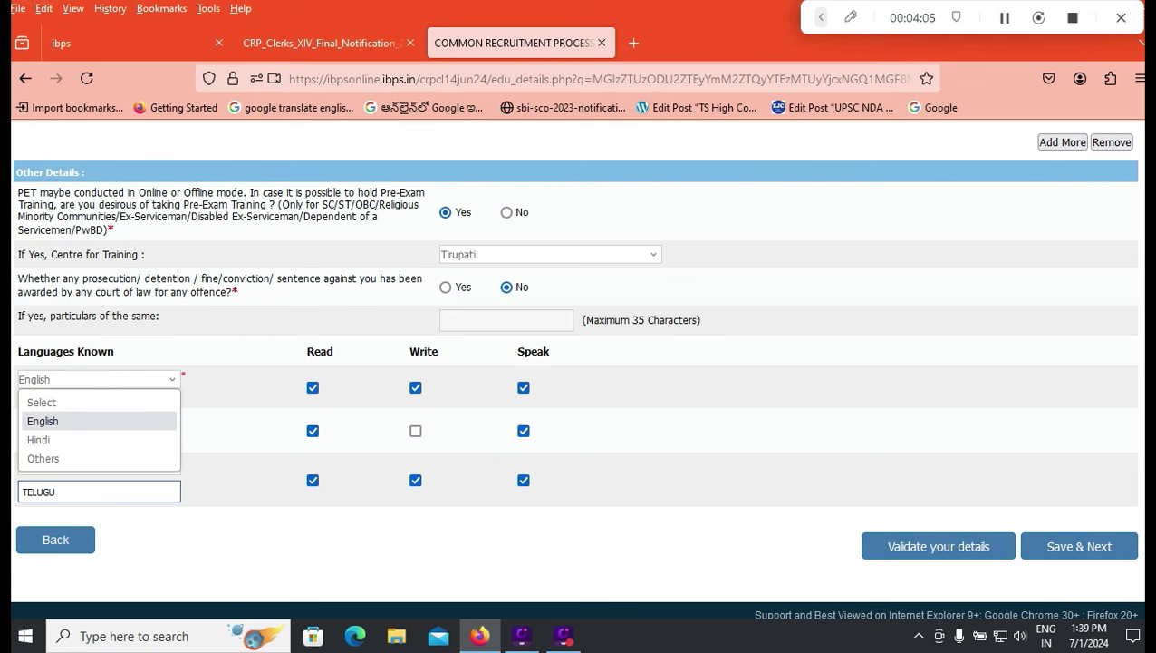
{"action": "key", "text": "Escape"}
{"action": "left_click", "coordinate": [98, 466]}
{"action": "key", "text": "Escape"}
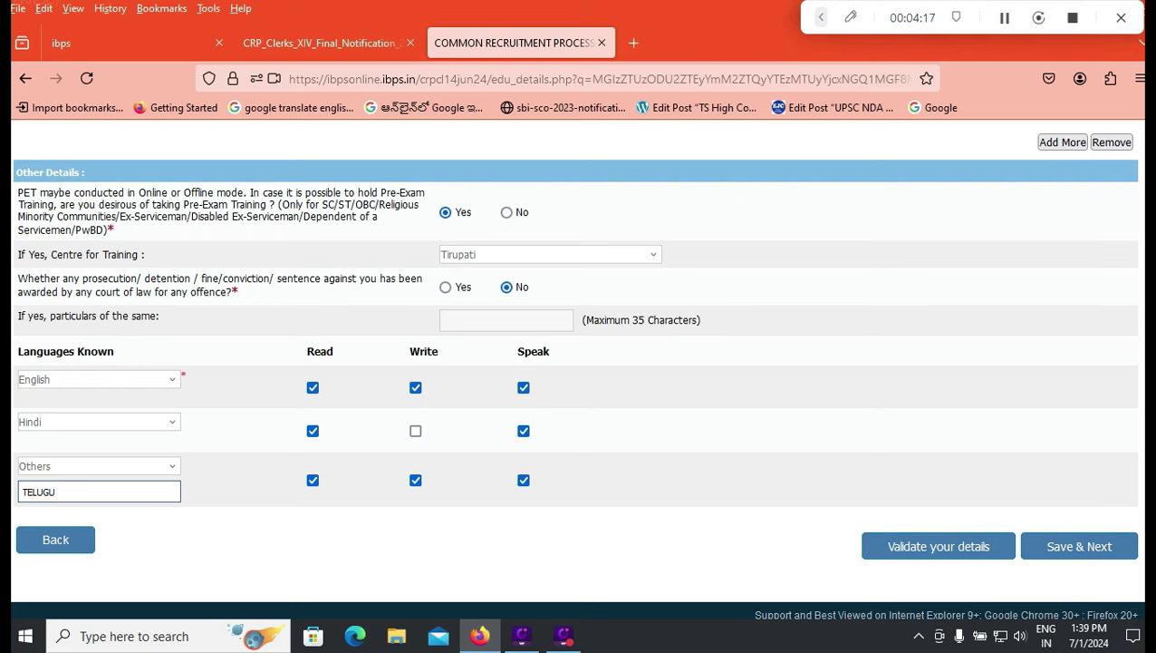
Step: Validate the qualification, experience and language details and proceed to the bank preferences
{"action": "left_click", "coordinate": [997, 544]}
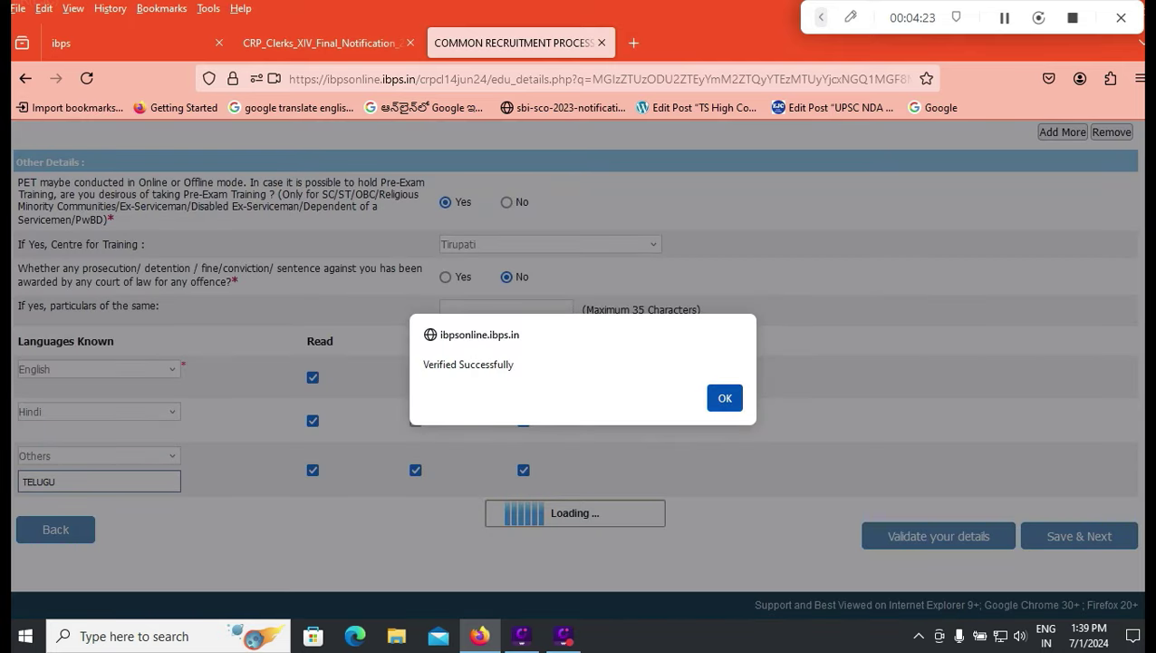
{"action": "key", "text": "Return"}
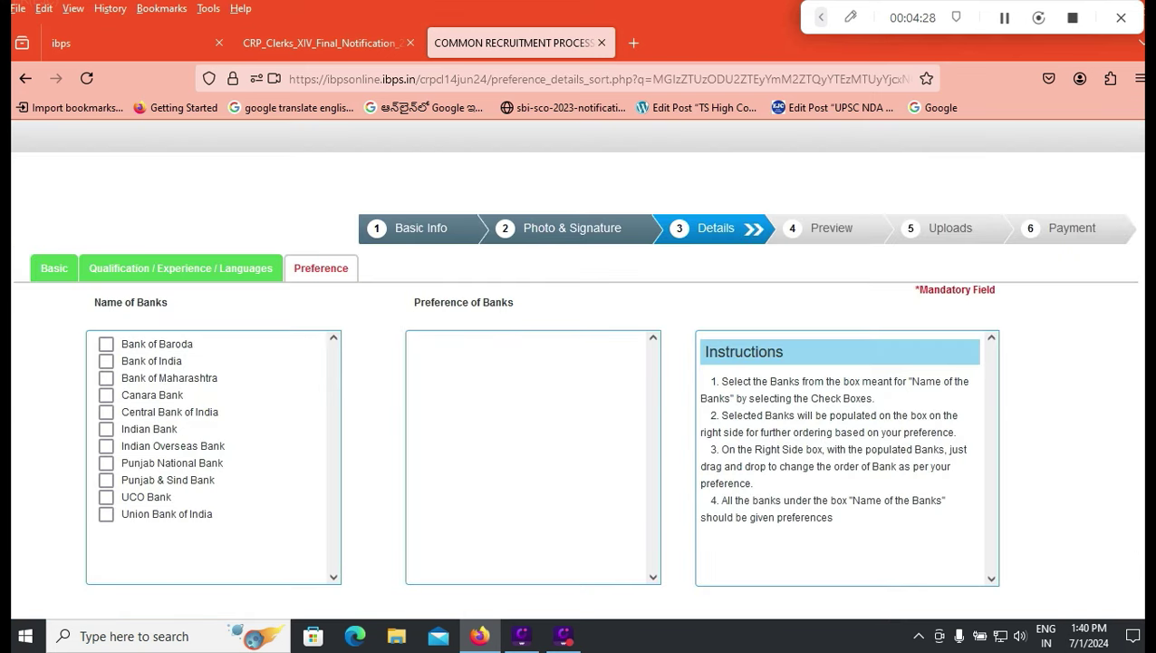
Step: Select all listed banks, from Bank of Baroda to Union Bank of India, for the preference list
{"action": "left_click", "coordinate": [106, 343]}
{"action": "left_click", "coordinate": [107, 361]}
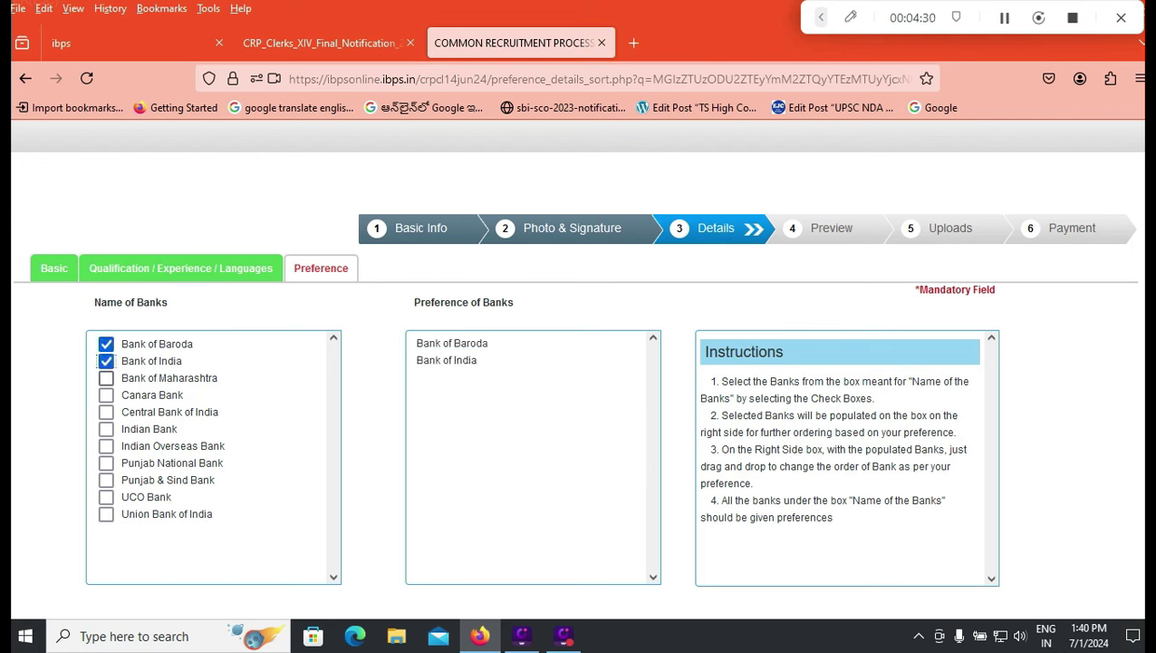
{"action": "left_click", "coordinate": [106, 378]}
{"action": "left_click", "coordinate": [106, 395]}
{"action": "left_click", "coordinate": [106, 411]}
{"action": "left_click", "coordinate": [106, 429]}
{"action": "left_click", "coordinate": [106, 446]}
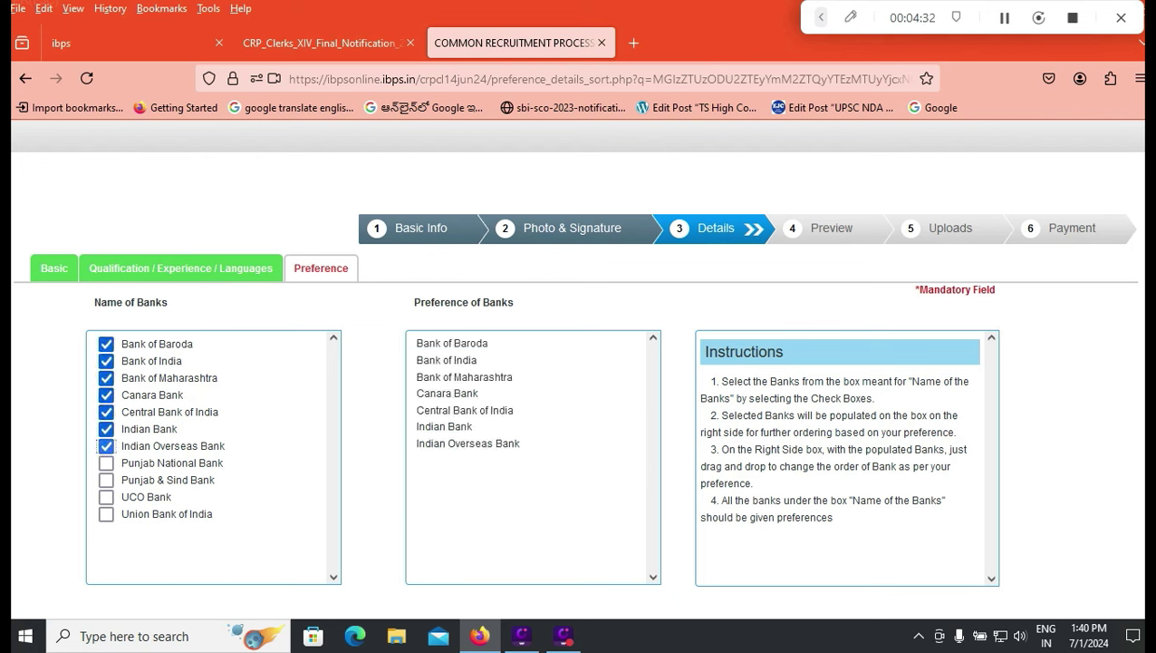
{"action": "left_click", "coordinate": [106, 462]}
{"action": "left_click", "coordinate": [106, 480]}
{"action": "left_click", "coordinate": [106, 497]}
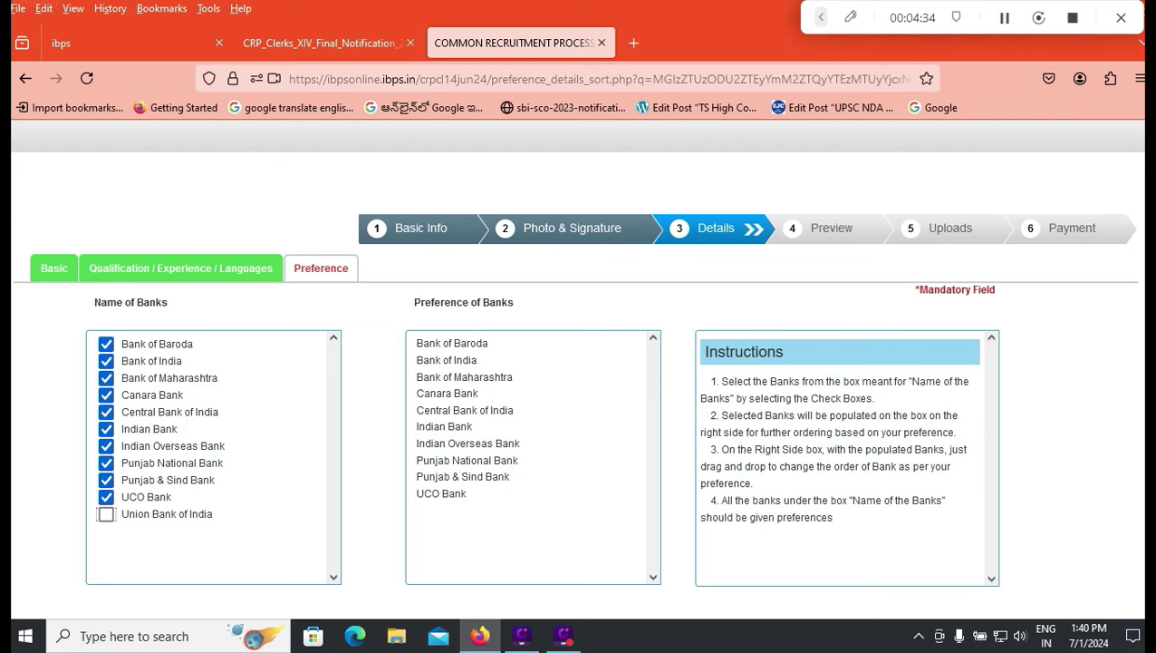
{"action": "left_click", "coordinate": [106, 514]}
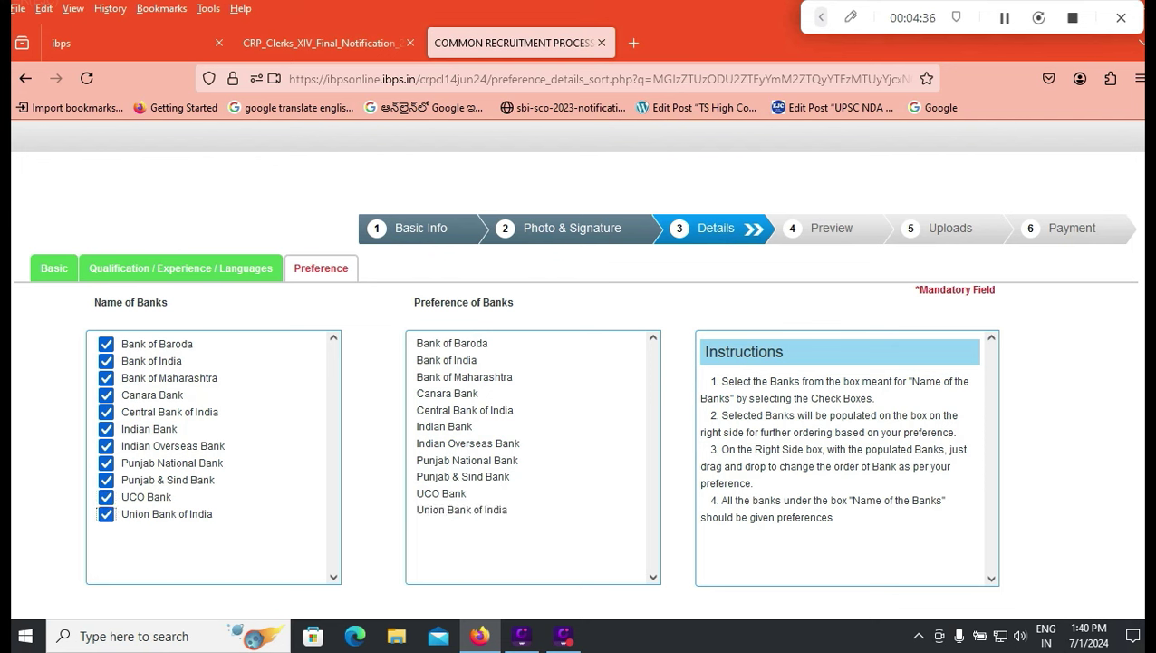
Step: Reorder the bank preferences with UCO Bank first and Union Bank of India last, and validate them to proceed to the preview
{"action": "left_click_drag", "start_coordinate": [462, 510], "coordinate": [462, 338]}
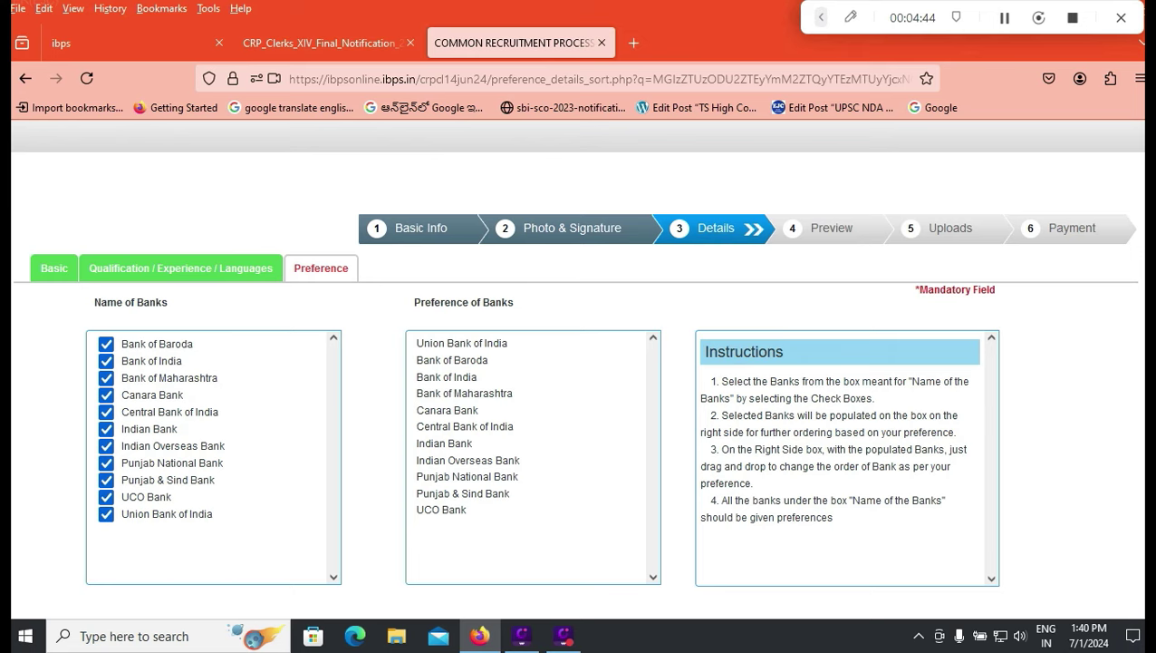
{"action": "scroll", "coordinate": [579, 399], "scroll_direction": "down", "scroll_amount": 2}
{"action": "mouse_move", "coordinate": [462, 256]}
{"action": "left_mouse_down"}
{"action": "mouse_move", "coordinate": [463, 394]}
{"action": "mouse_move", "coordinate": [441, 421]}
{"action": "mouse_move", "coordinate": [442, 255]}
{"action": "left_mouse_up"}
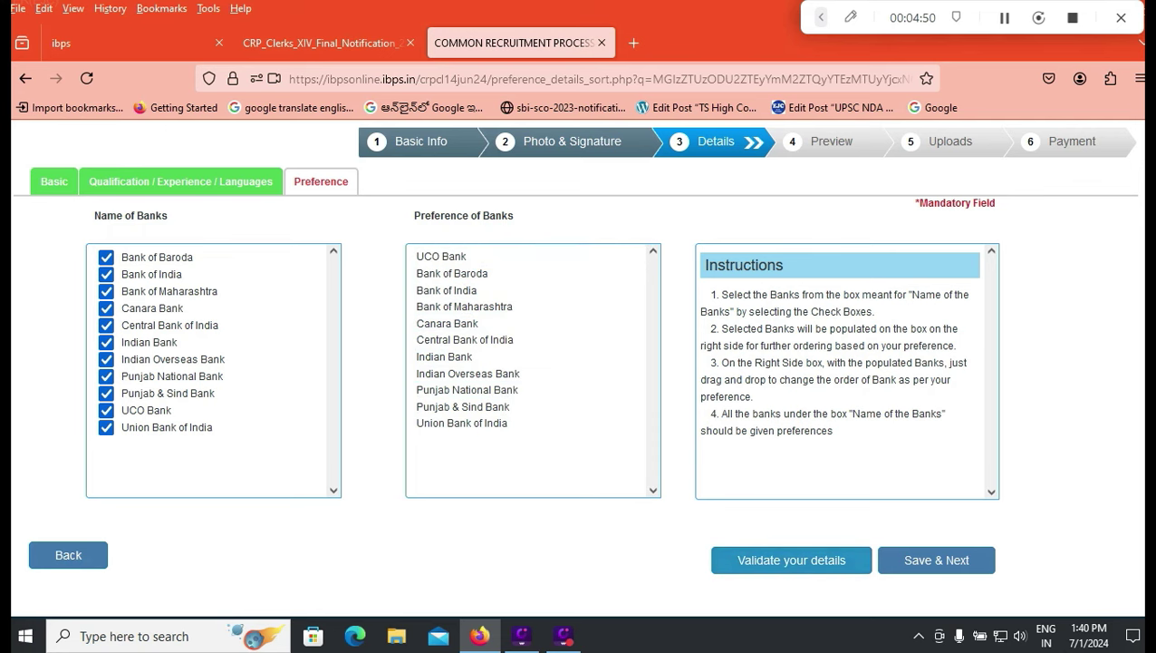
{"action": "left_click", "coordinate": [791, 559]}
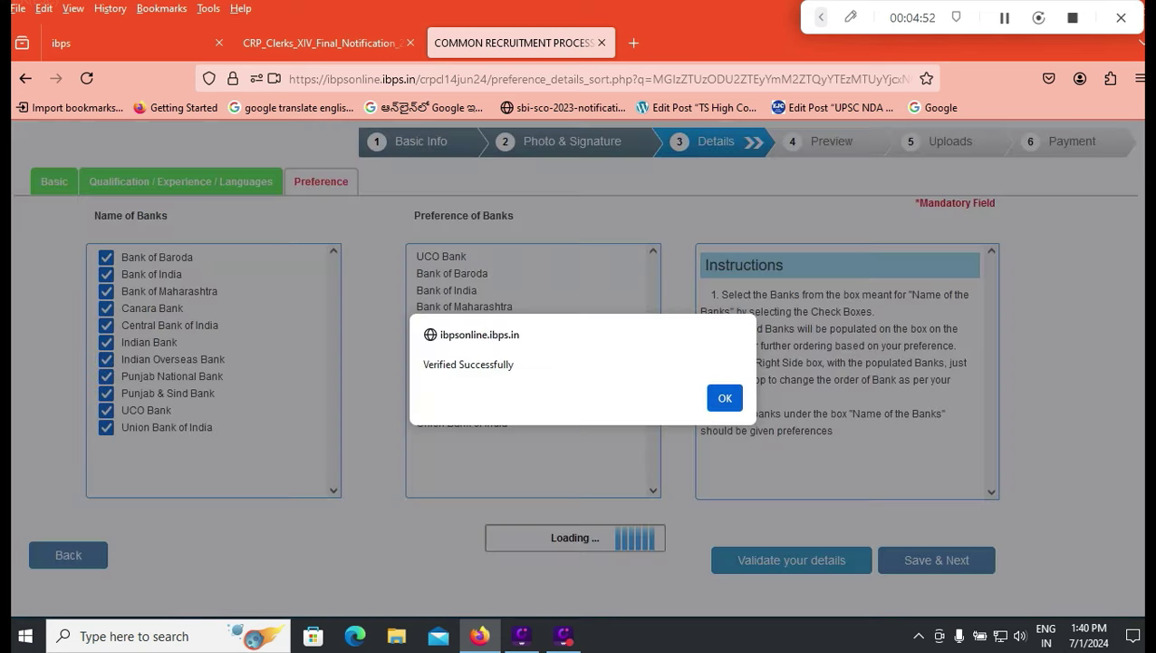
{"action": "left_click", "coordinate": [725, 397]}
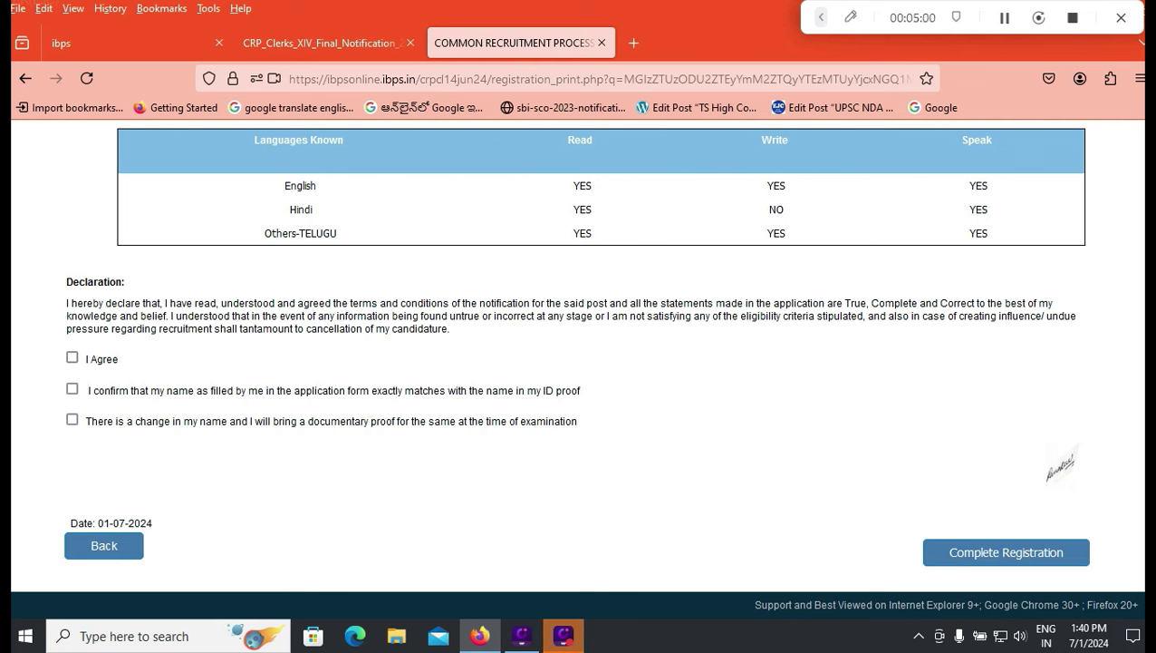
{"action": "left_click", "coordinate": [821, 17]}
{"action": "left_click", "coordinate": [534, 17]}
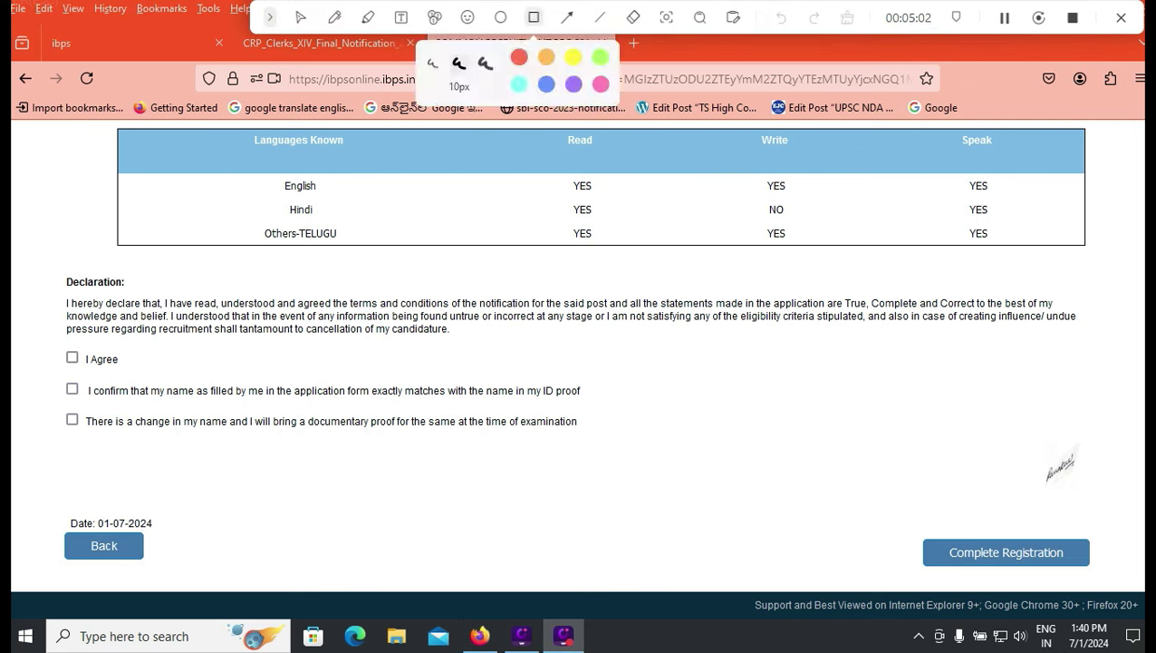
{"action": "mouse_move", "coordinate": [41, 513]}
{"action": "left_mouse_down"}
{"action": "mouse_move", "coordinate": [67, 564]}
{"action": "mouse_move", "coordinate": [184, 571]}
{"action": "left_mouse_up"}
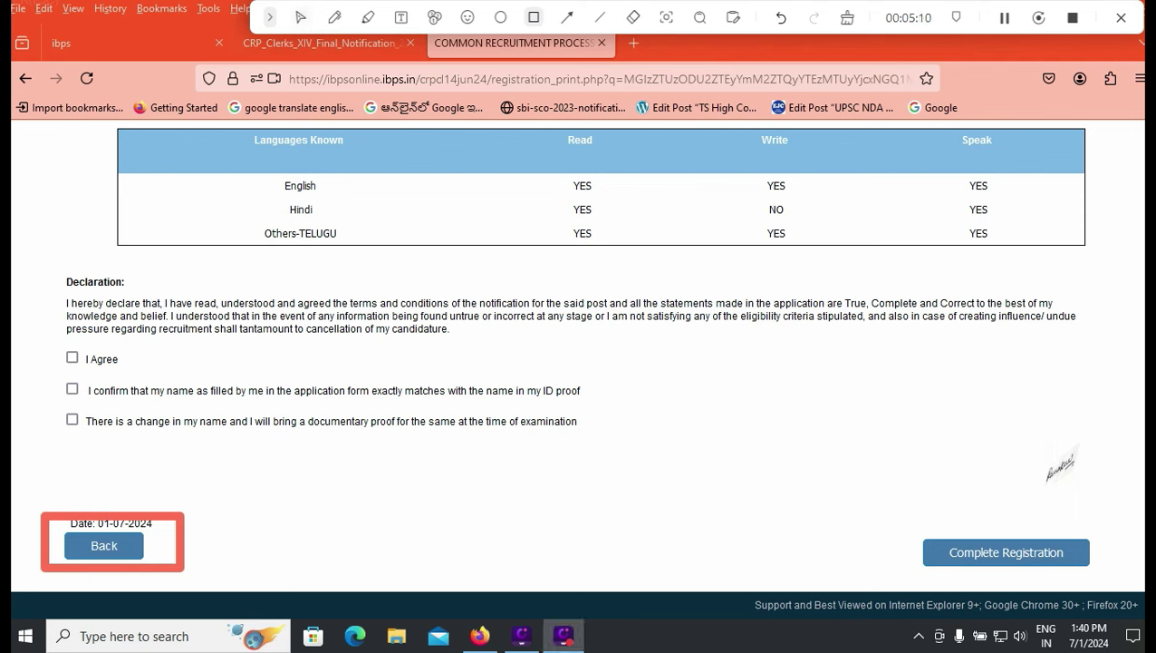
{"action": "left_click", "coordinate": [300, 17]}
Step: Agree to the declaration, confirm that the name matches the ID proof, and complete the registration
{"action": "left_click", "coordinate": [71, 357]}
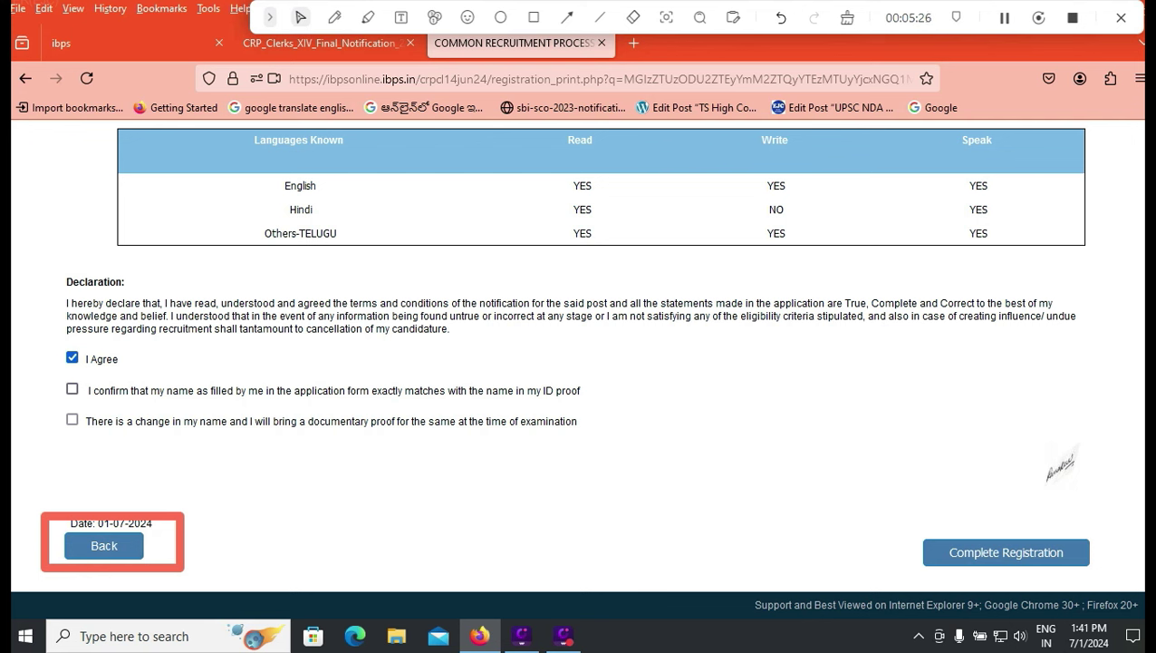
{"action": "left_click", "coordinate": [71, 387]}
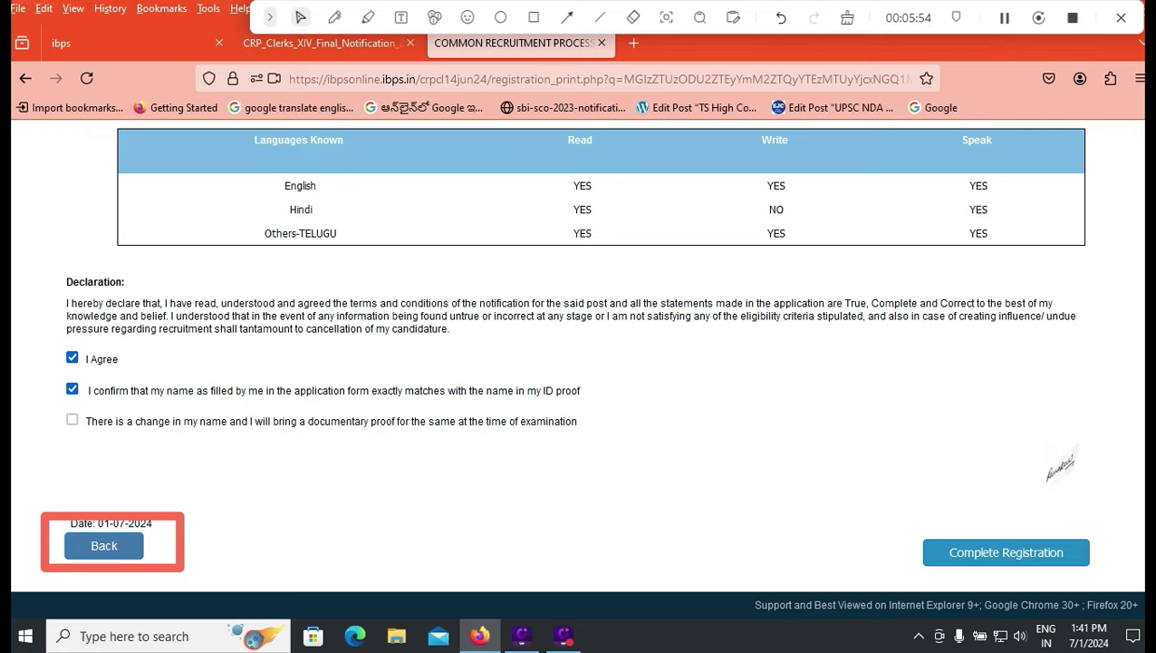
{"action": "left_click", "coordinate": [1005, 552]}
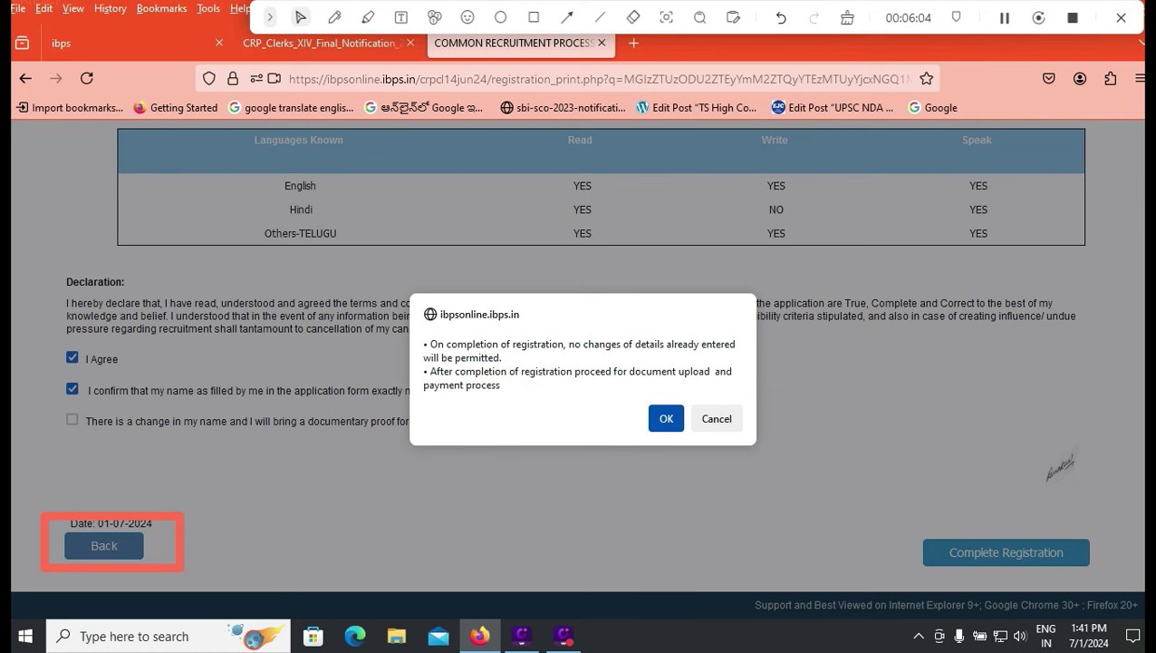
{"action": "left_click", "coordinate": [666, 418]}
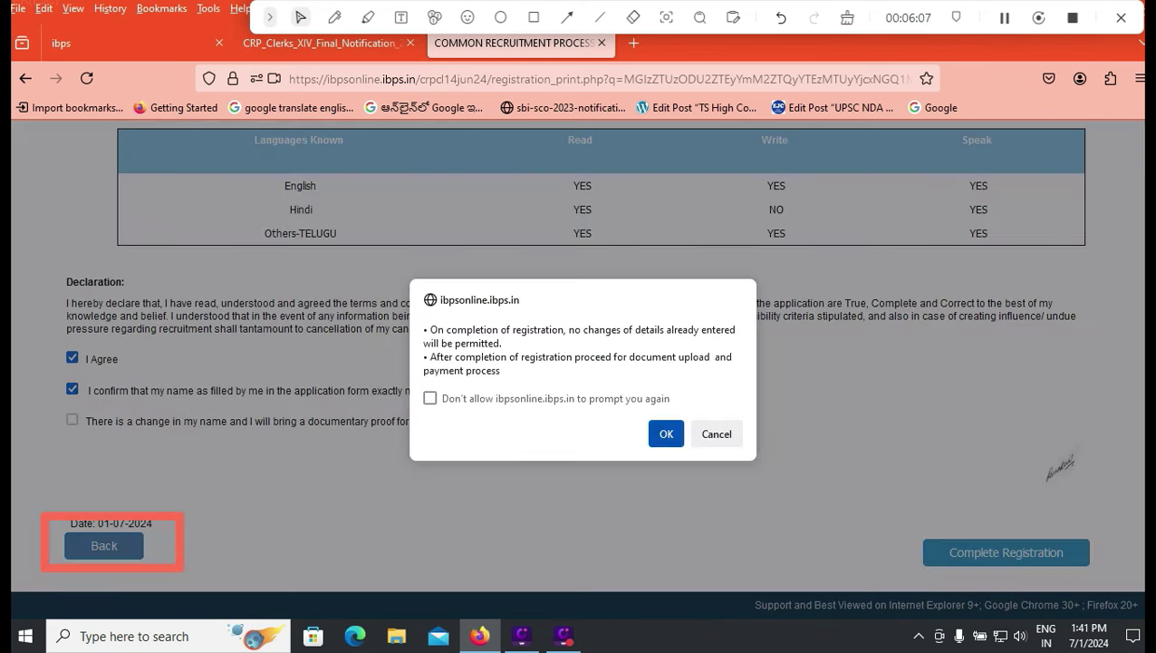
{"action": "left_click", "coordinate": [666, 432]}
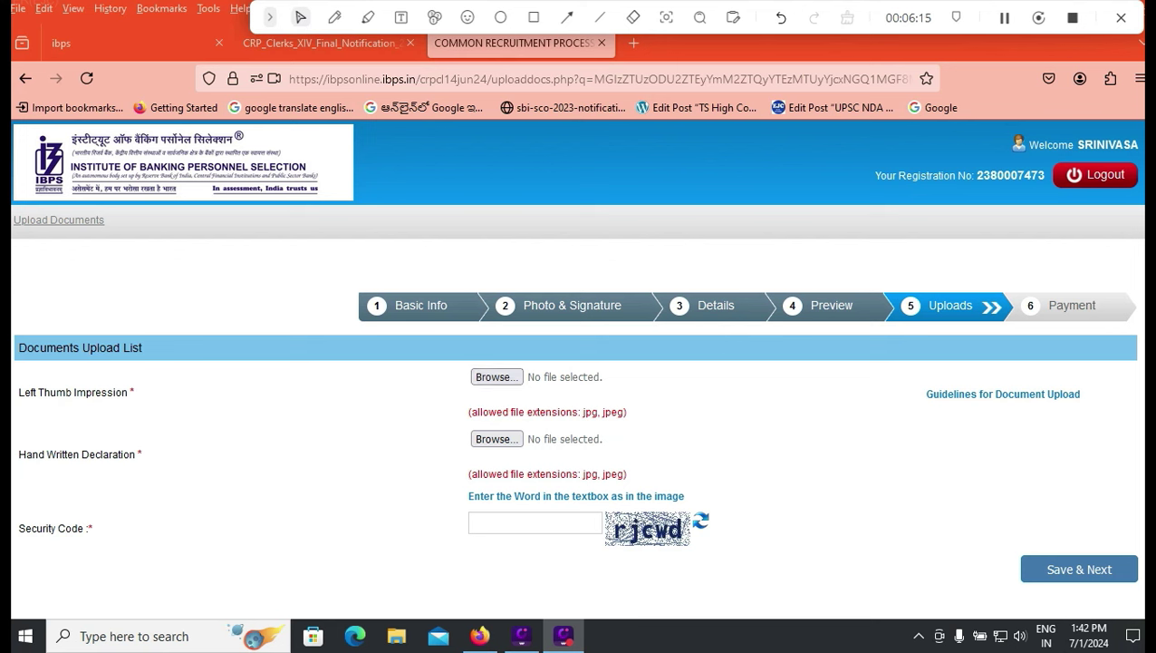
Step: Enter the security code for the document upload and open the CRP Clerks XIV notification at the left thumb impression requirements
{"action": "key", "text": "alt+Tab"}
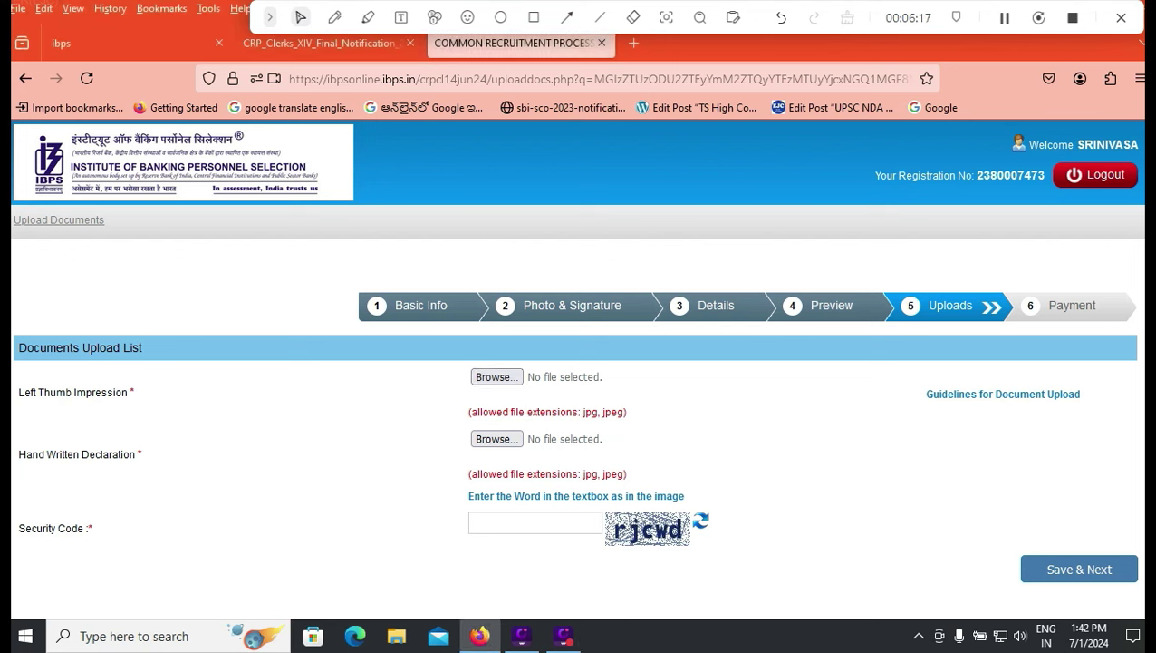
{"action": "type", "text": "RJCWD"}
{"action": "left_click", "coordinate": [321, 43]}
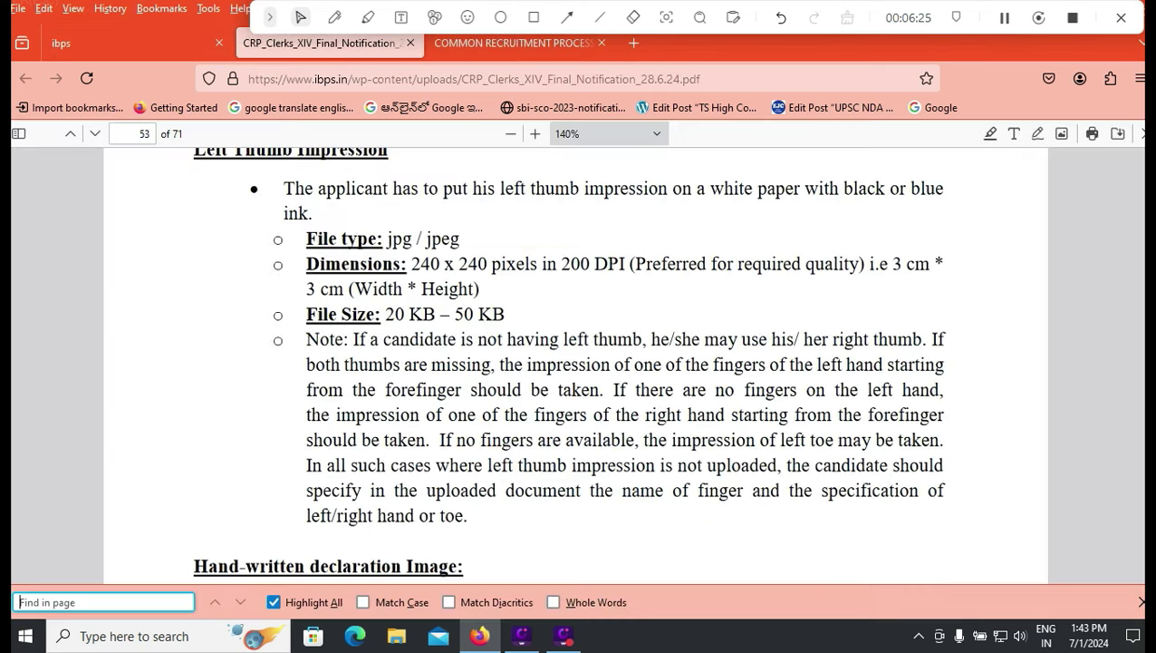
Step: Review the left thumb impression and hand-written declaration image requirements in the notification, and highlight the declaration text
{"action": "scroll", "coordinate": [575, 363], "scroll_direction": "up", "scroll_amount": 2}
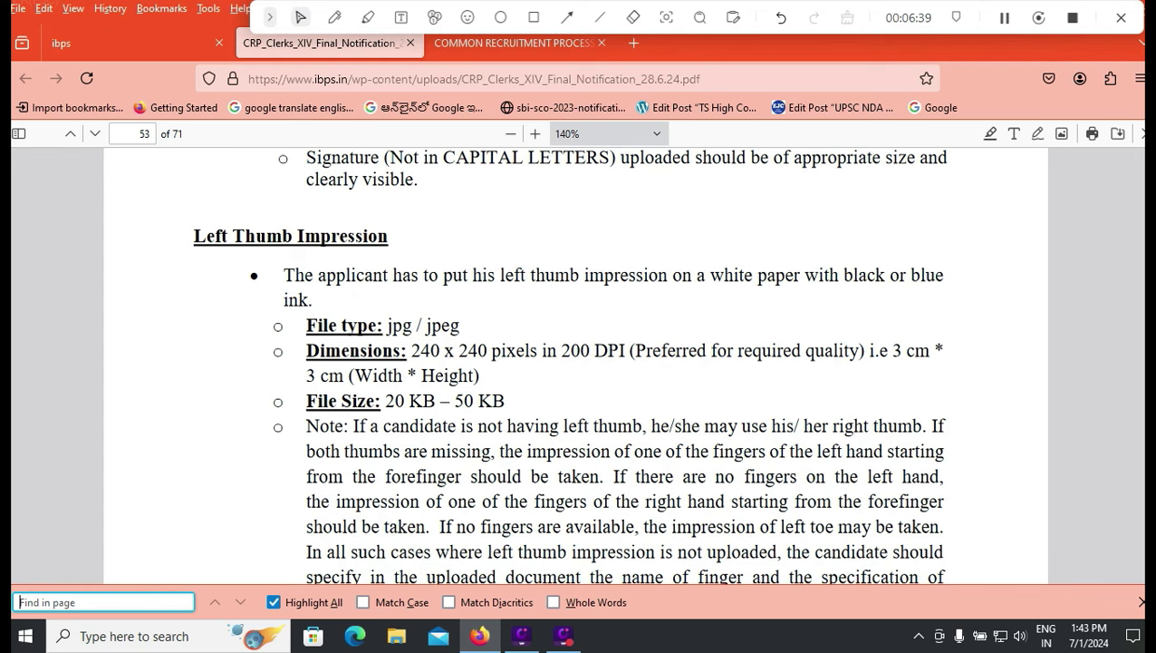
{"action": "scroll", "coordinate": [571, 363], "scroll_direction": "down", "scroll_amount": 2}
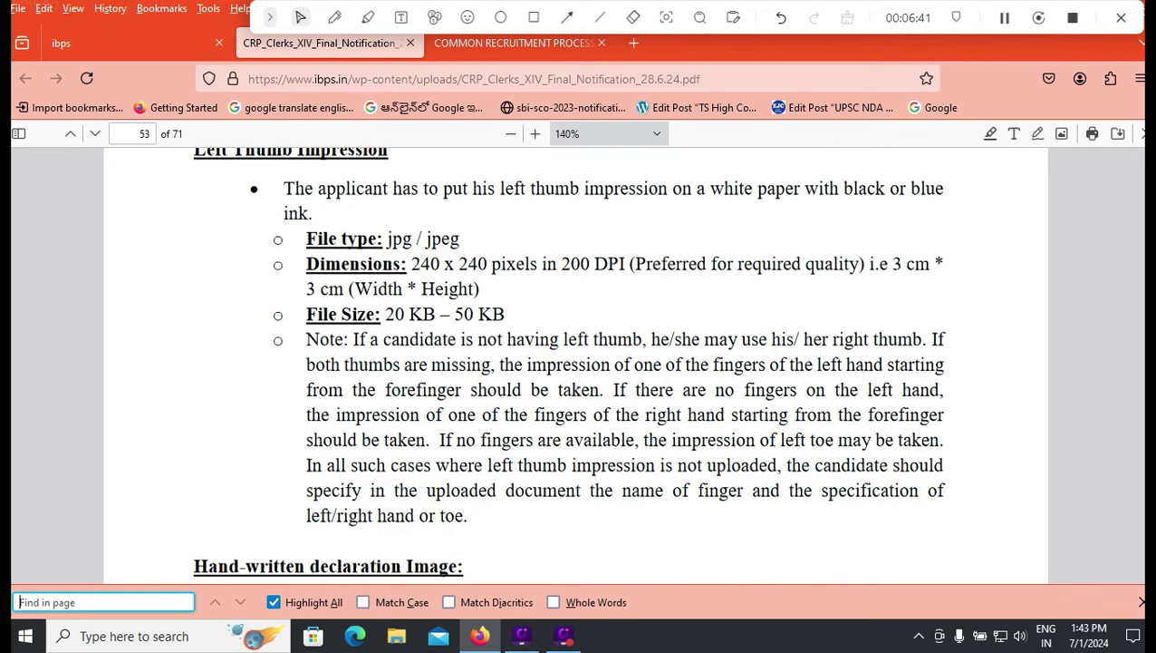
{"action": "scroll", "coordinate": [571, 362], "scroll_direction": "down", "scroll_amount": 6}
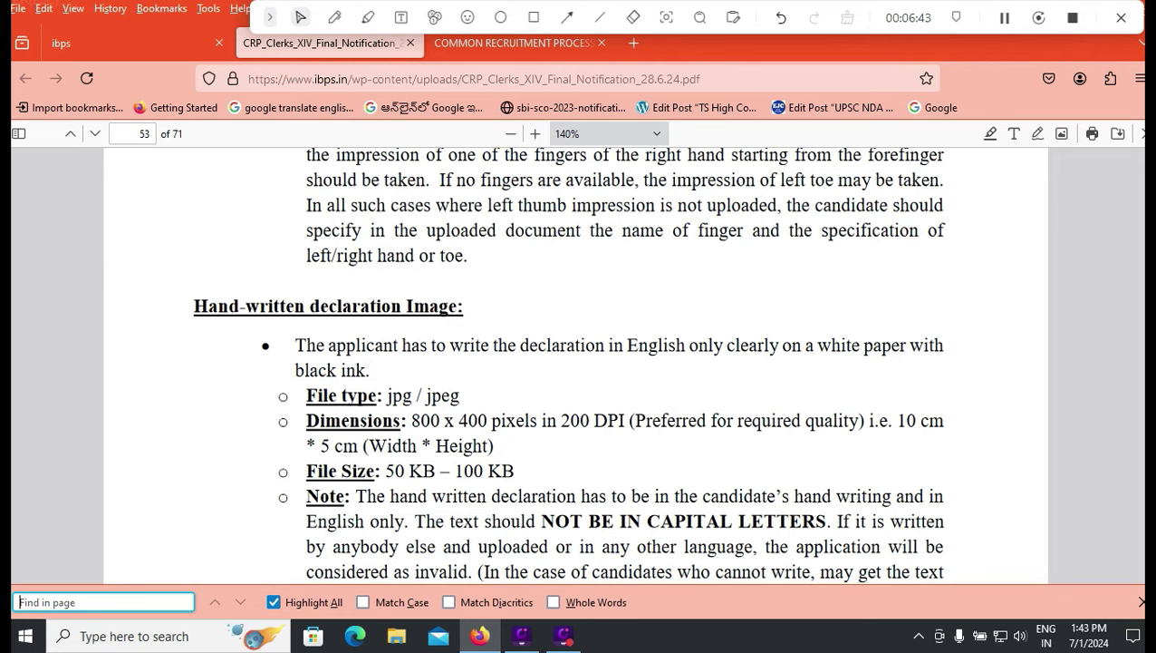
{"action": "scroll", "coordinate": [571, 362], "scroll_direction": "down", "scroll_amount": 4}
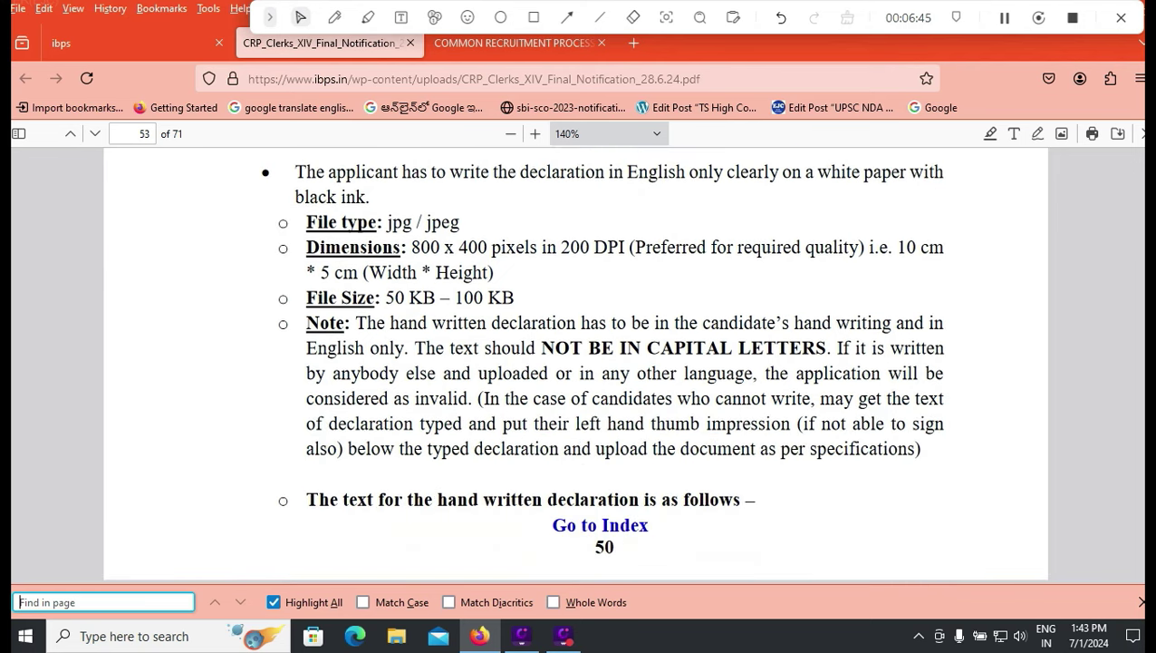
{"action": "scroll", "coordinate": [571, 362], "scroll_direction": "up", "scroll_amount": 2}
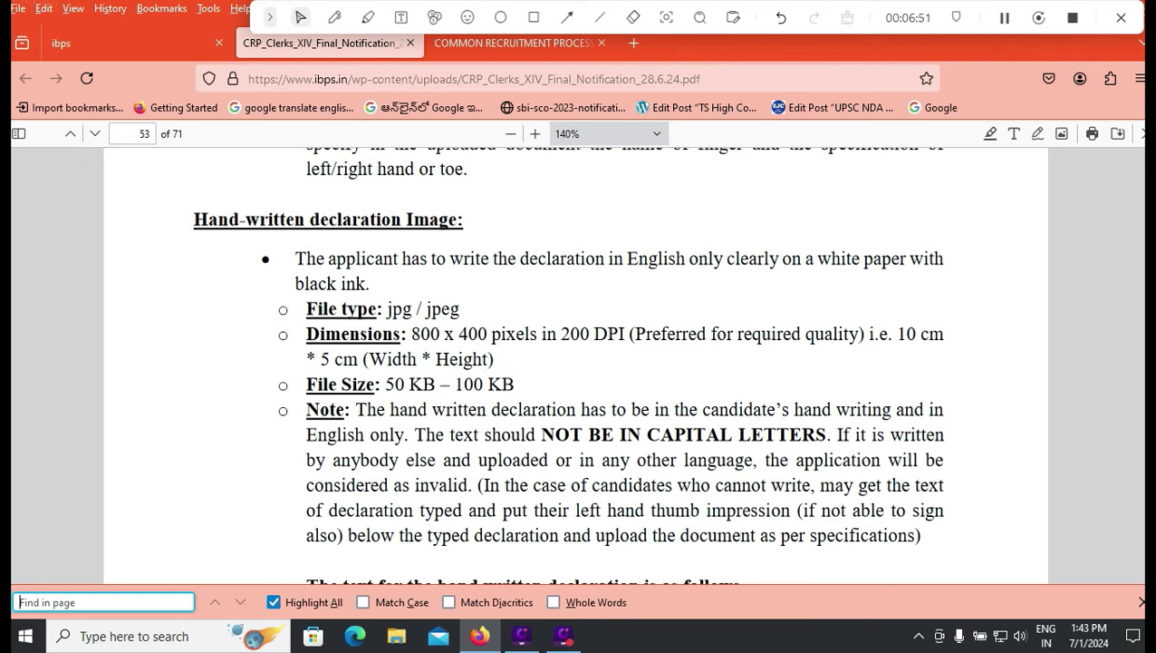
{"action": "scroll", "coordinate": [575, 362], "scroll_direction": "down", "scroll_amount": 5}
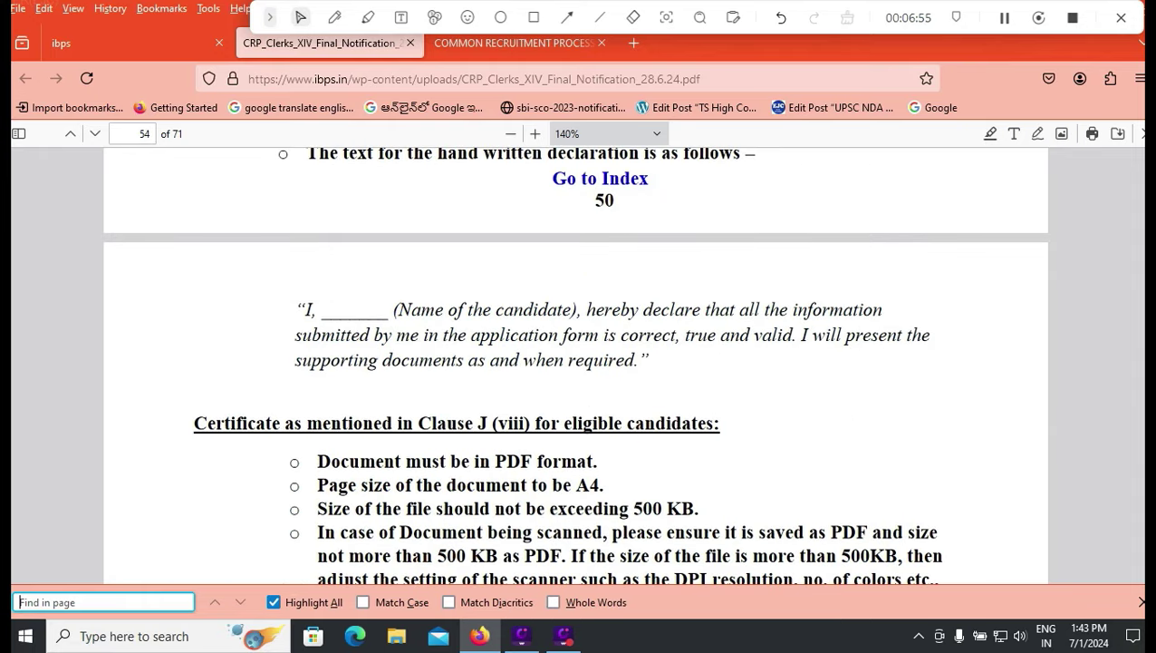
{"action": "left_click_drag", "start_coordinate": [299, 309], "coordinate": [642, 360]}
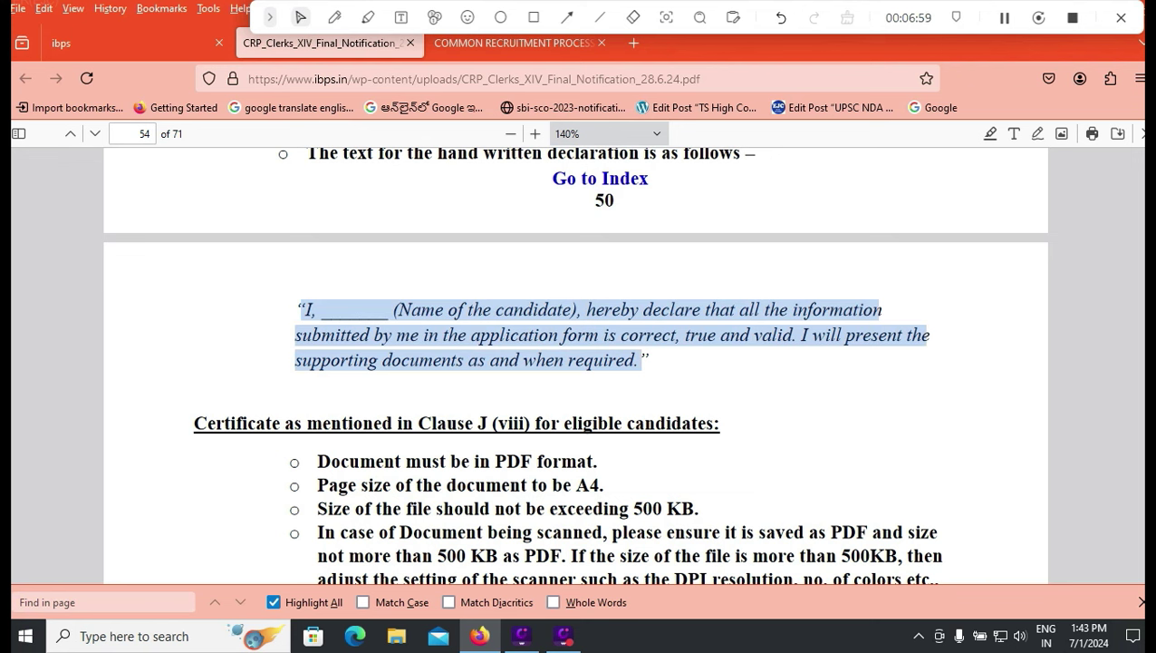